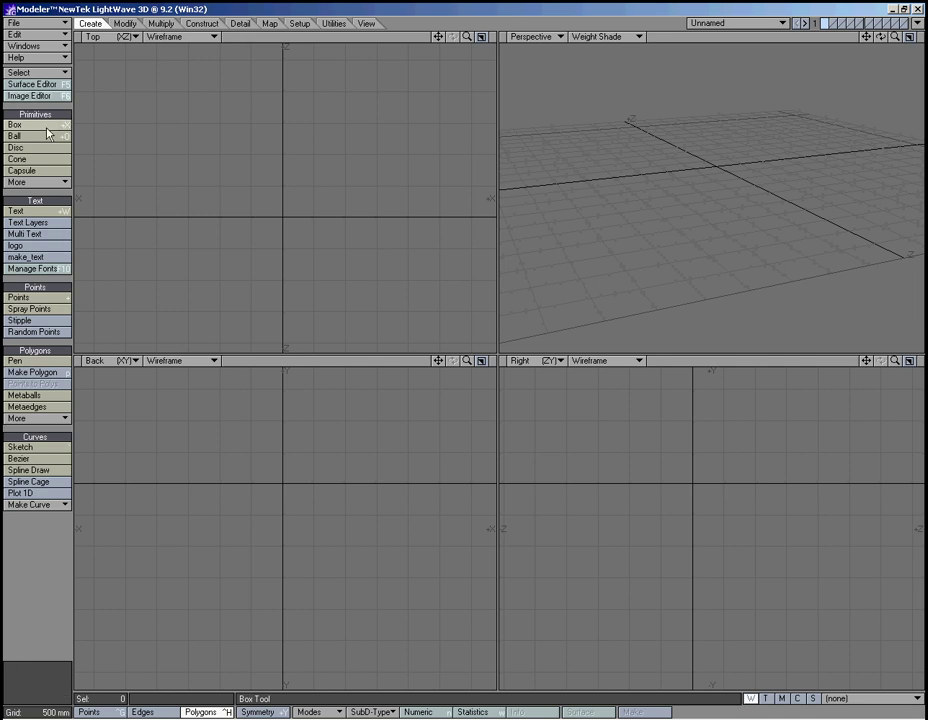
Create a box about 1.46 m tall for the body and raise it above the ground plane.
left_click(40, 124)
left_click_drag(231, 123, 333, 194)
left_click_drag(284, 528, 288, 437)
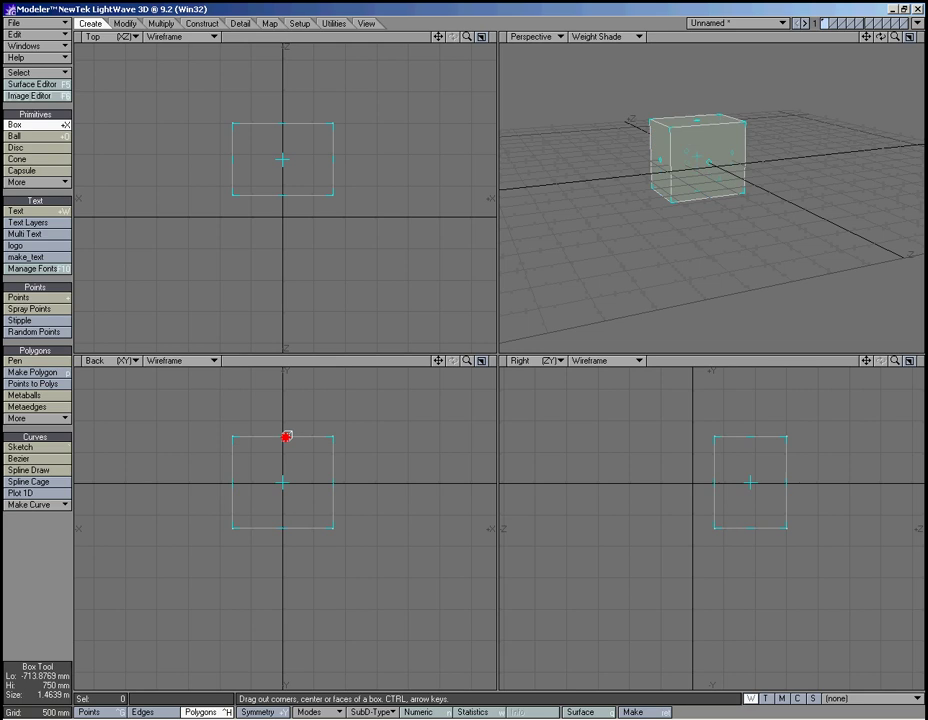
left_click_drag(288, 491, 280, 404)
Create a narrow vertical cylinder with the Disc tool as a leg under one side of the body, overlapping the box's base.
left_click(46, 148)
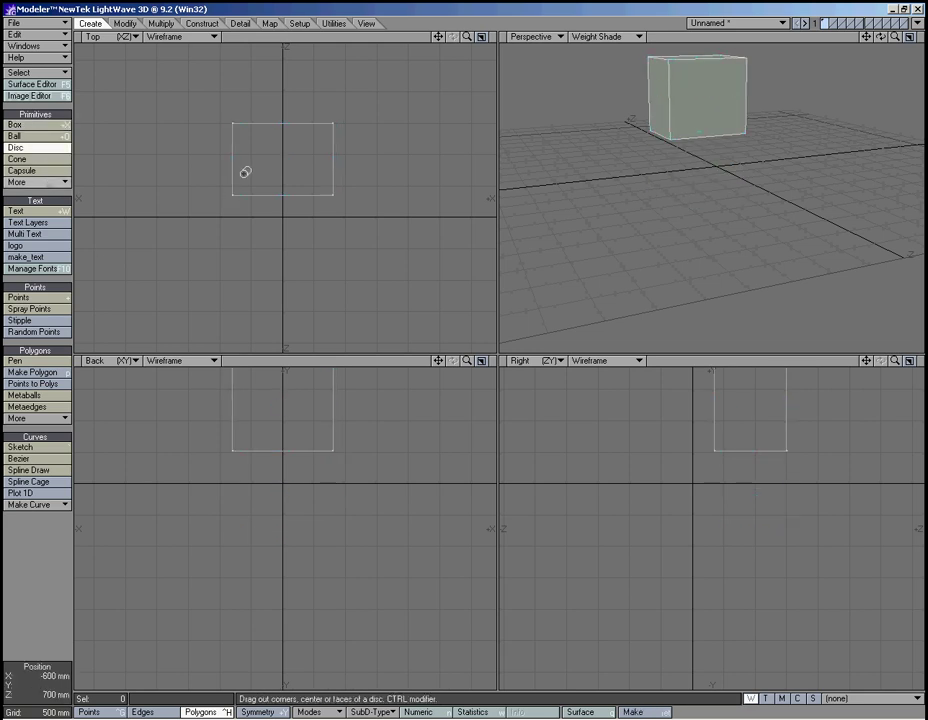
left_click_drag(240, 141, 255, 161)
left_click_drag(250, 526, 250, 424)
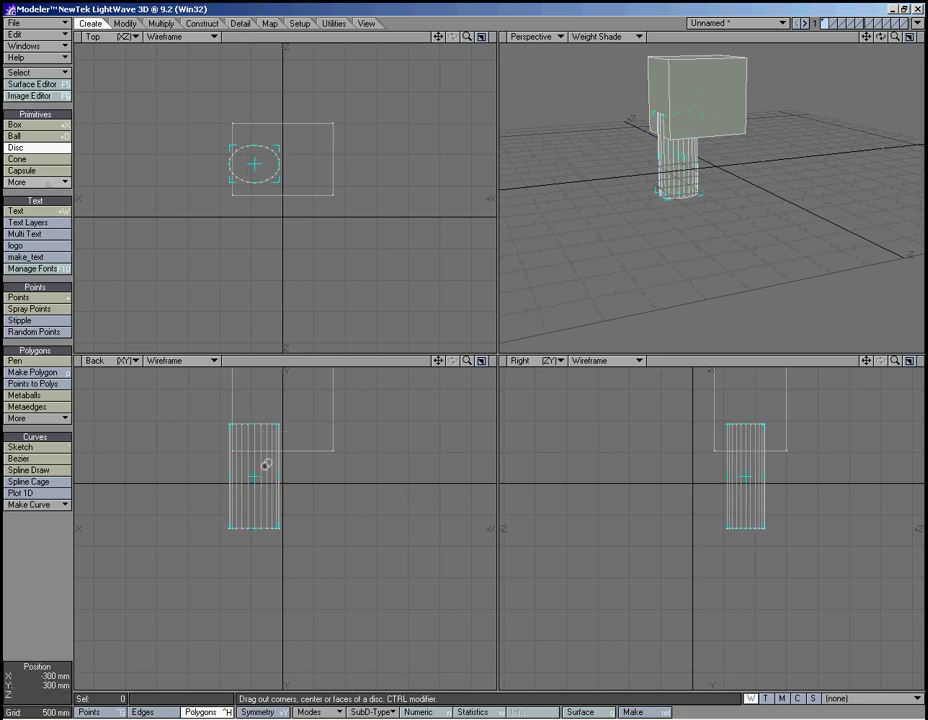
mouse_move(258, 476)
left_mouse_down()
mouse_move(275, 476)
mouse_move(253, 489)
left_mouse_up()
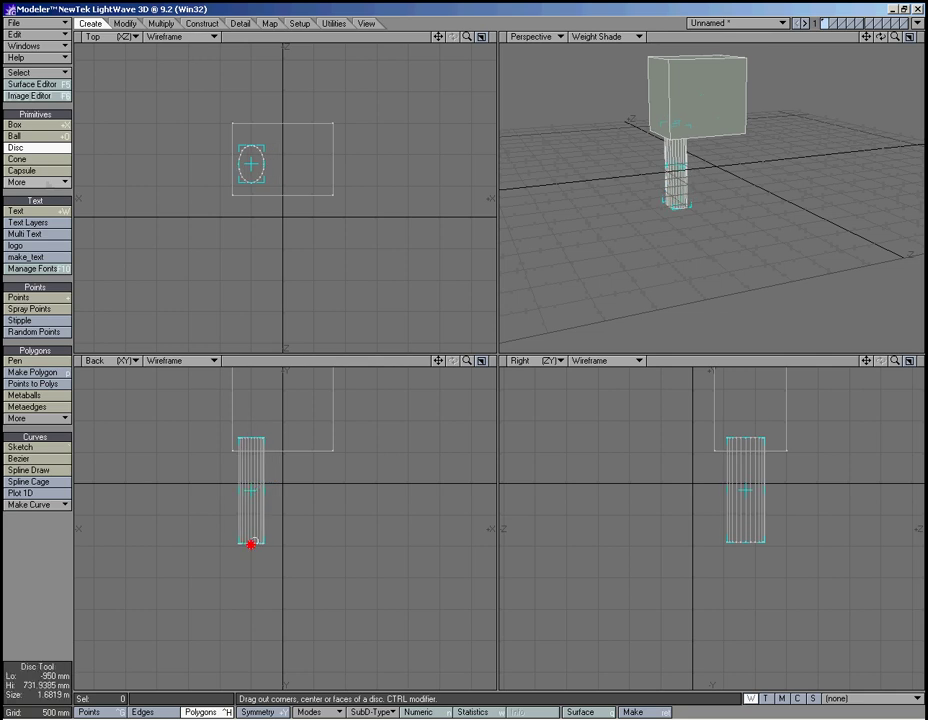
left_click_drag(251, 543, 252, 606)
key("space")
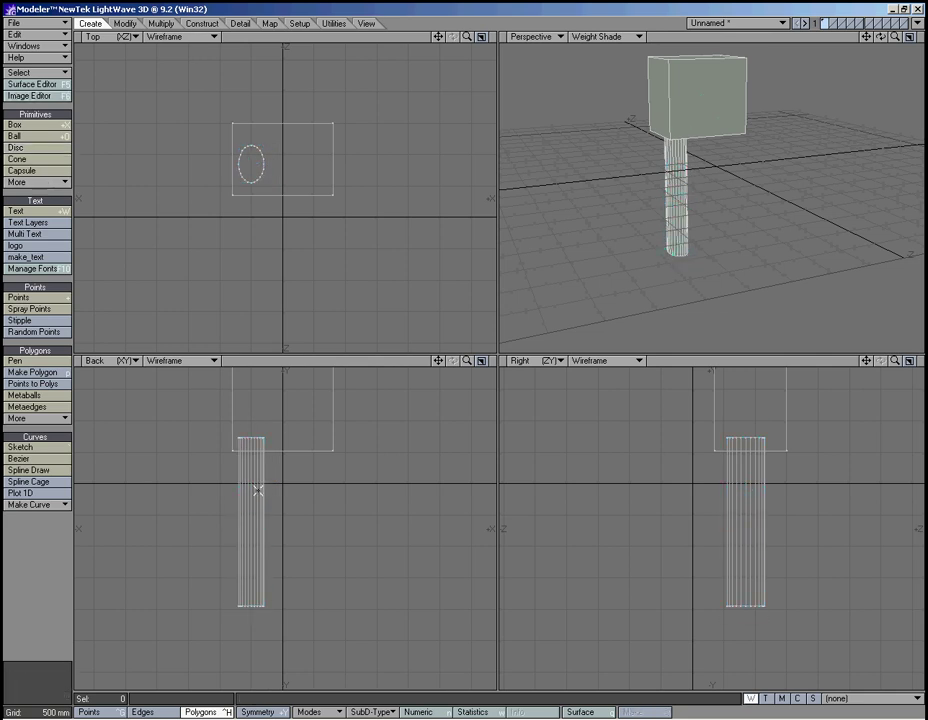
Duplicate the leg cylinder and place the copy under the opposite side of the body at the same height.
mouse_move(213, 535)
left_mouse_down()
mouse_move(238, 528)
mouse_move(266, 535)
mouse_move(258, 540)
left_mouse_up()
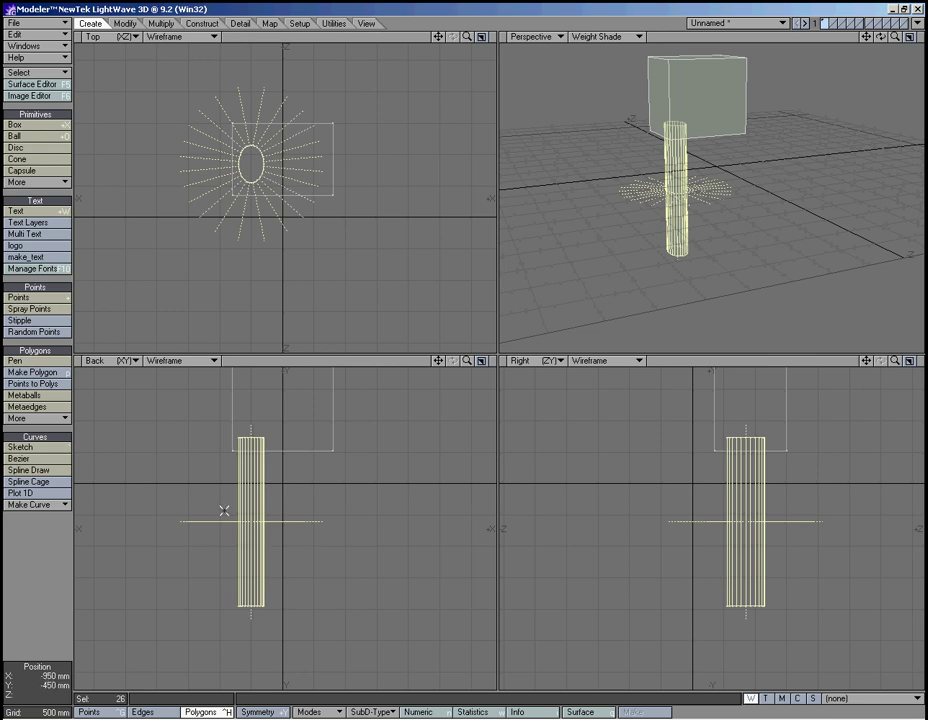
key("t")
left_click_drag(254, 547, 306, 543)
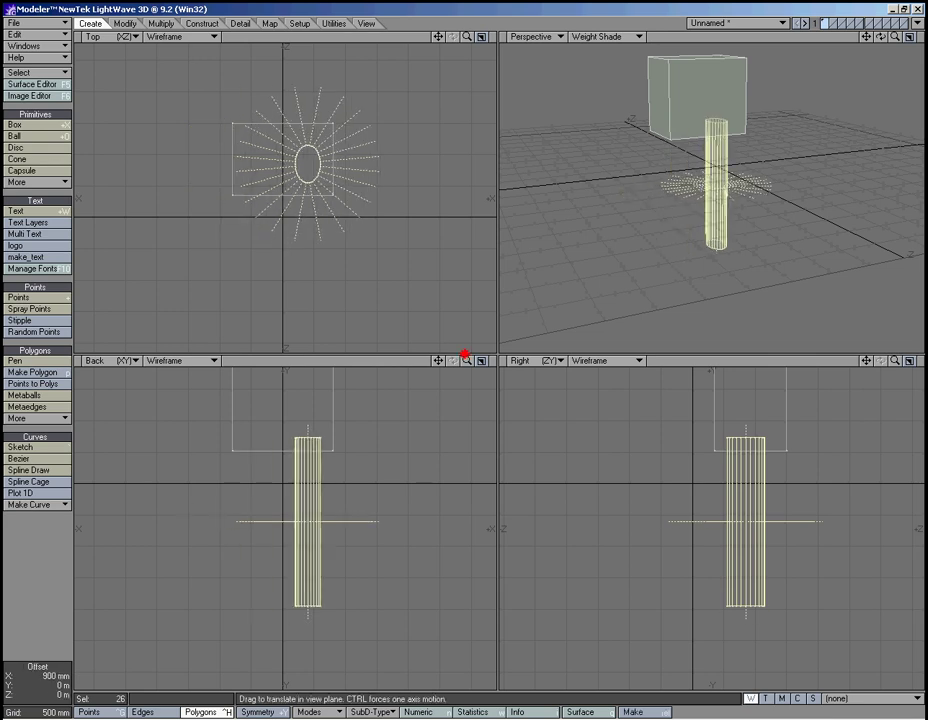
key("v")
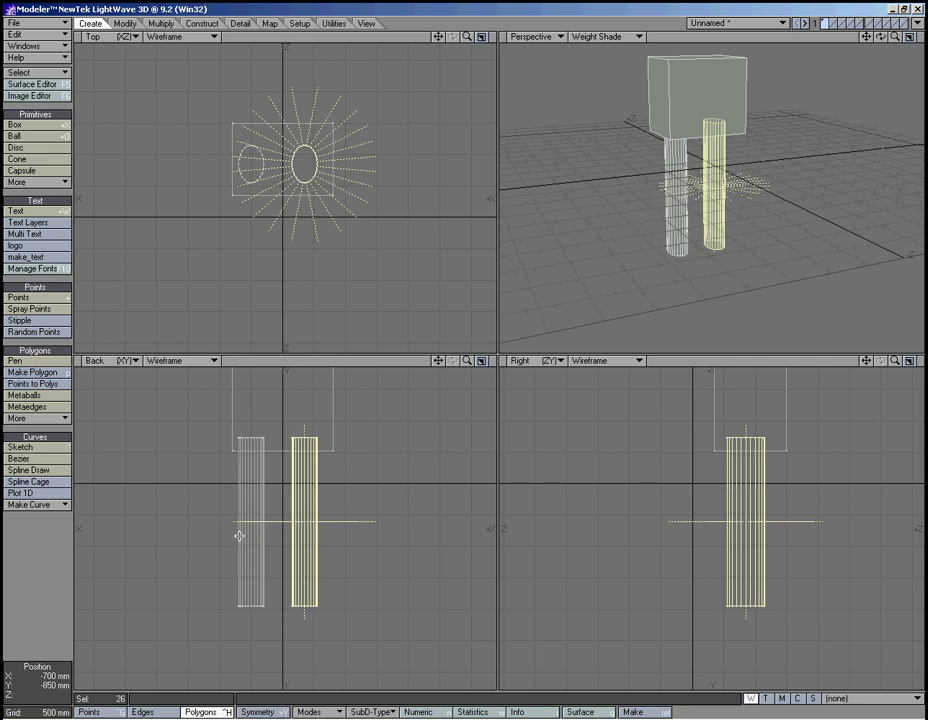
left_click_drag(298, 516, 302, 516)
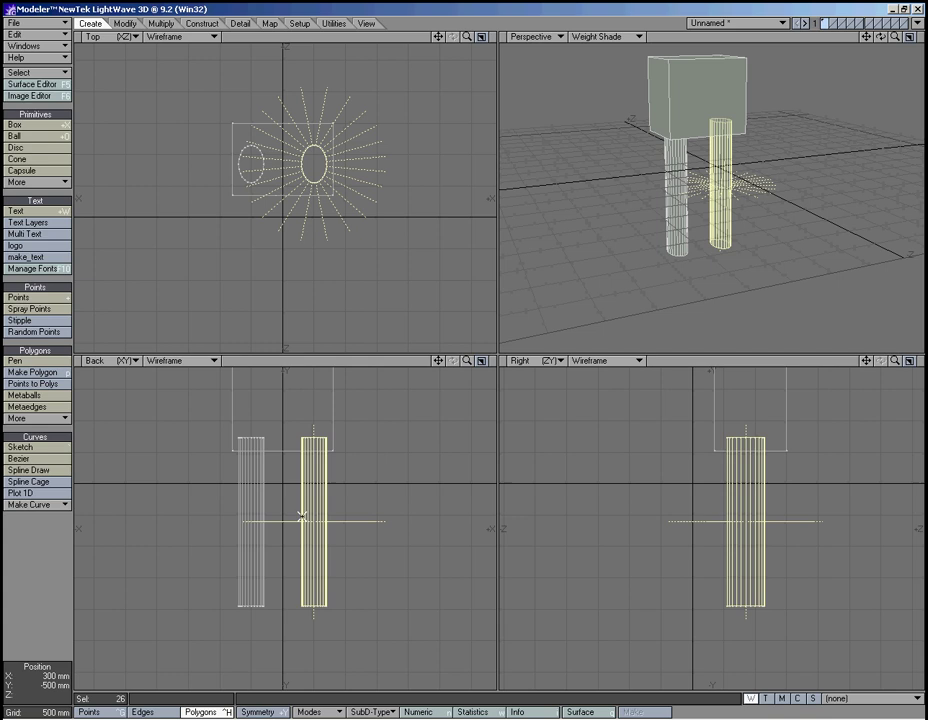
key("slash")
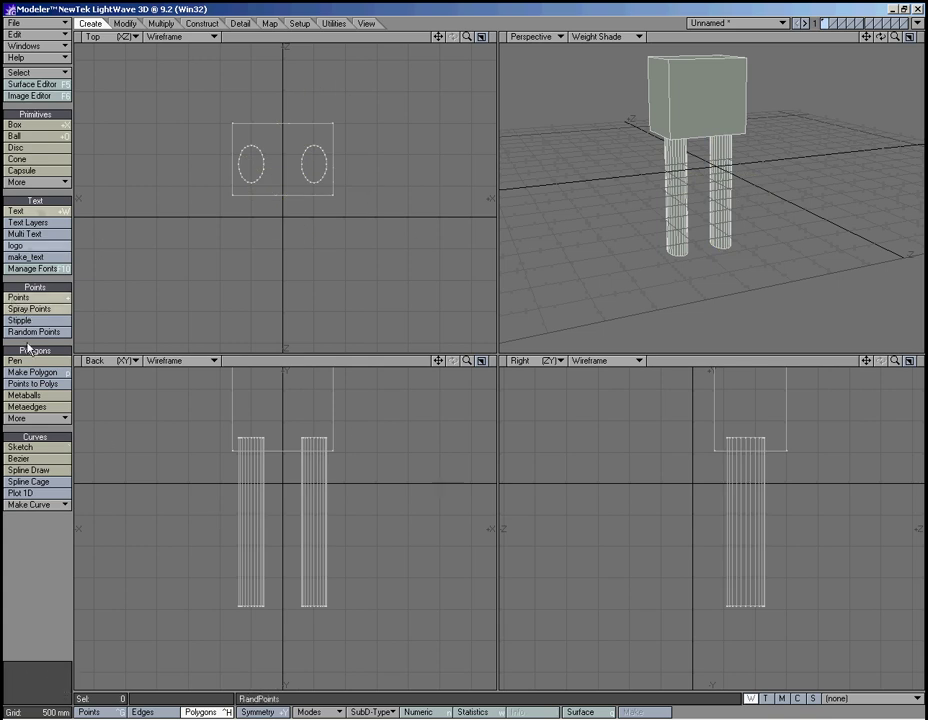
Slice both legs with two horizontal Knife cuts, above and below the knee area, dividing each leg into three segments.
left_click_drag(466, 360, 466, 360)
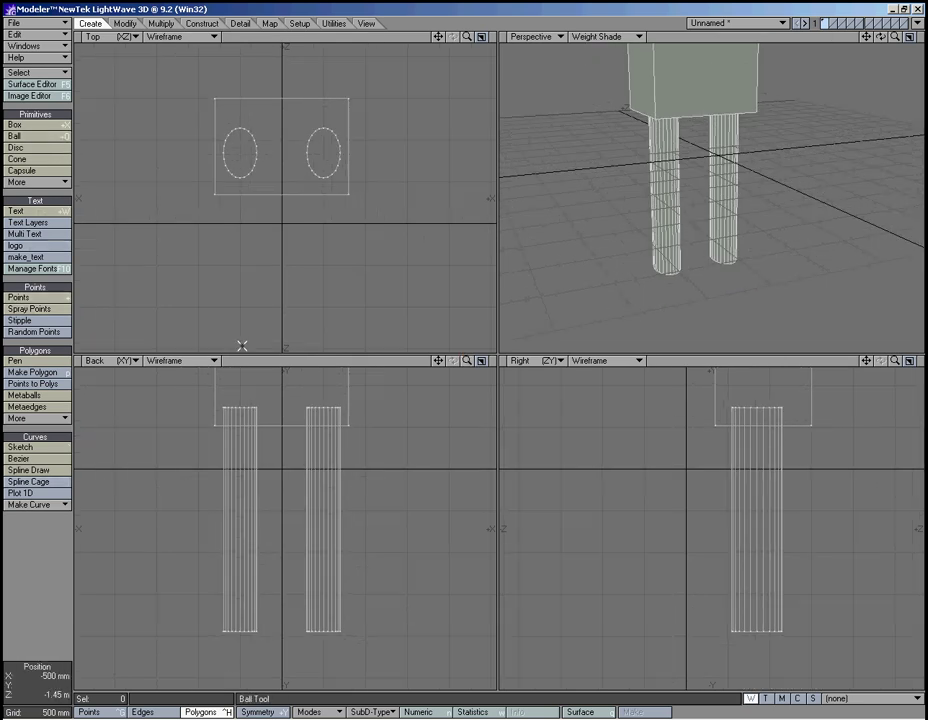
key("shift+k")
left_click_drag(152, 494, 466, 495)
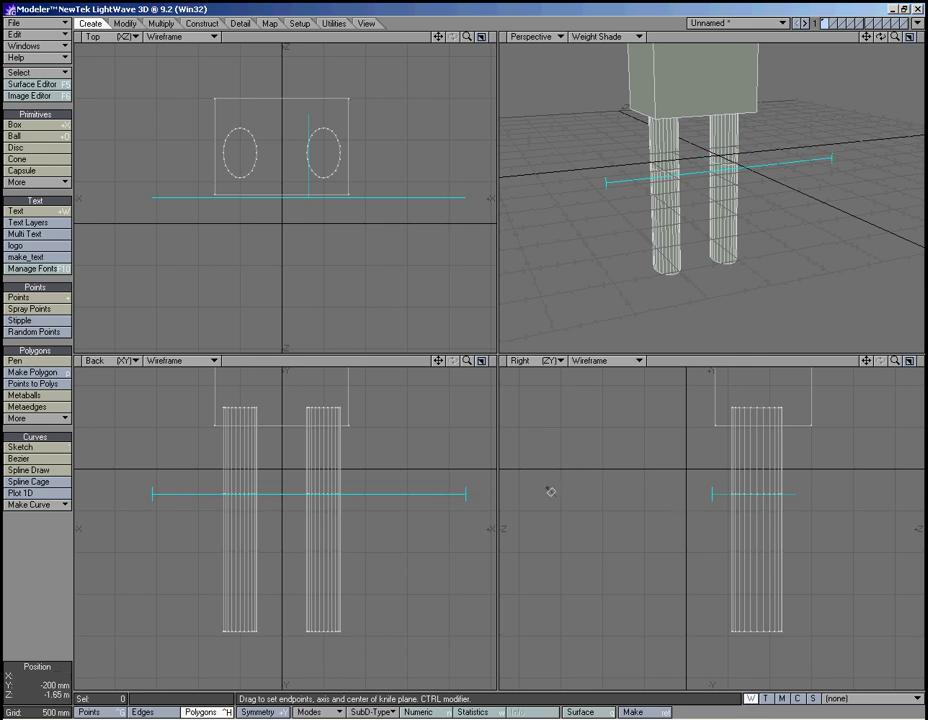
key("space")
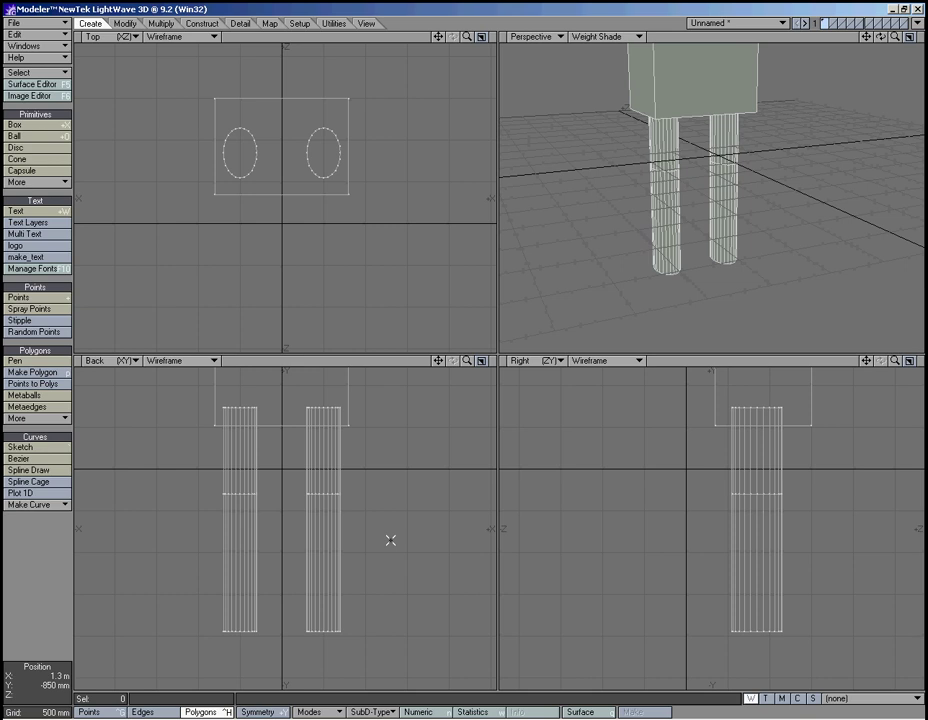
key("shift+k")
left_click_drag(396, 553, 113, 553)
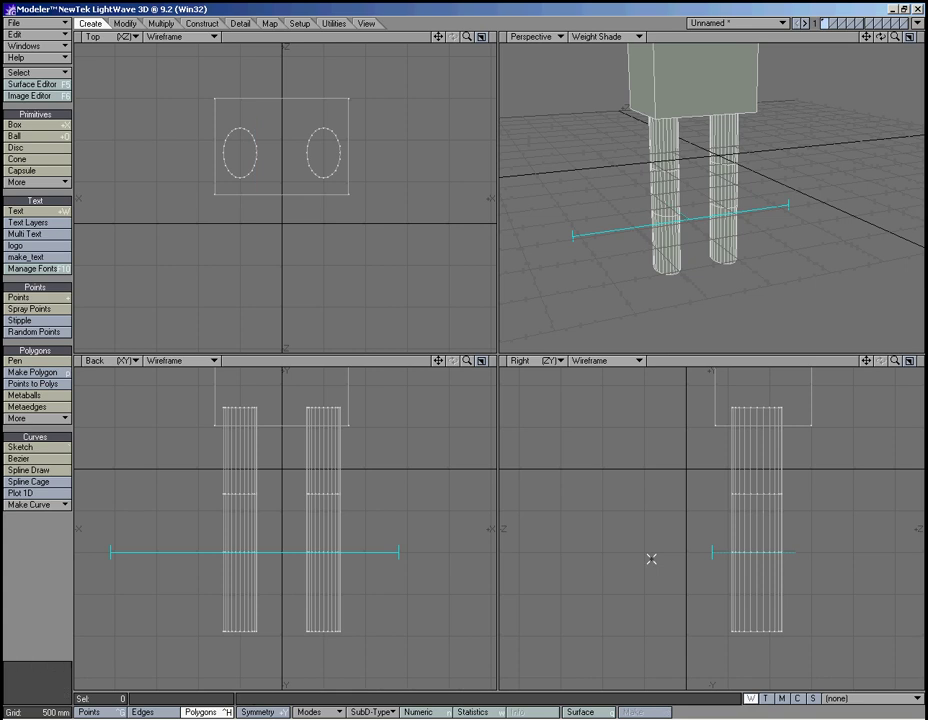
key("space")
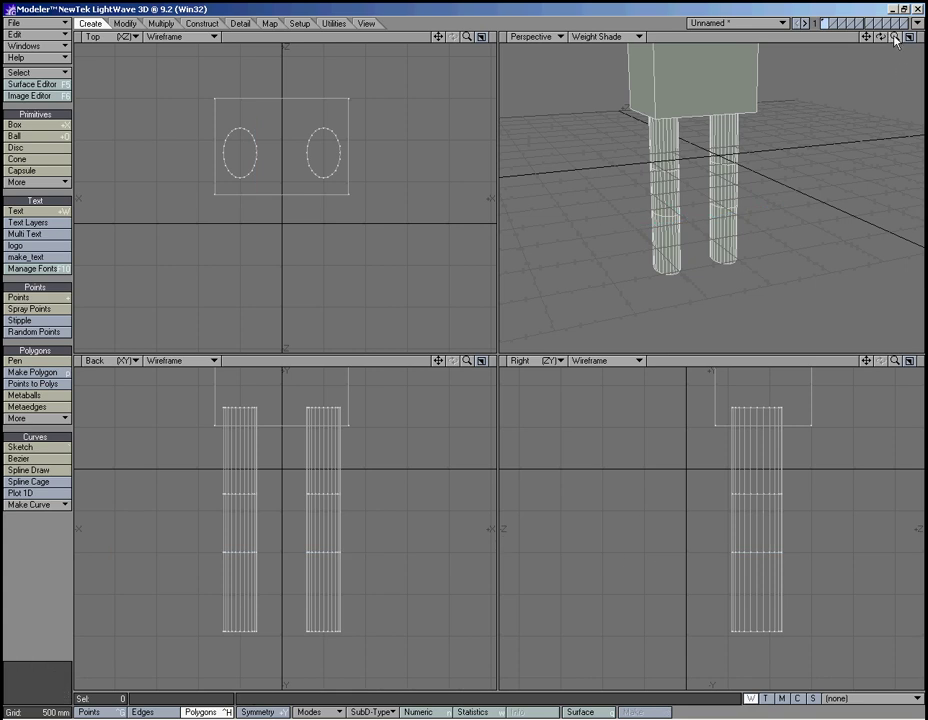
Select the whole body box, create a weight map named body at 100% for it, and clear the selection.
left_click_drag(895, 39, 464, 356)
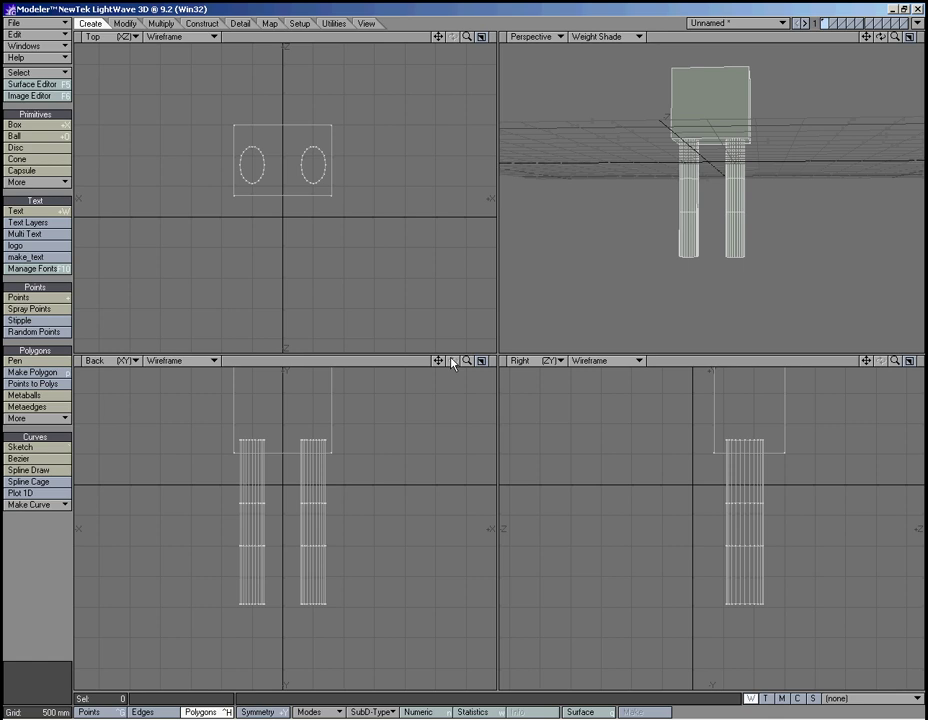
left_click_drag(438, 360, 467, 412)
left_click(358, 446)
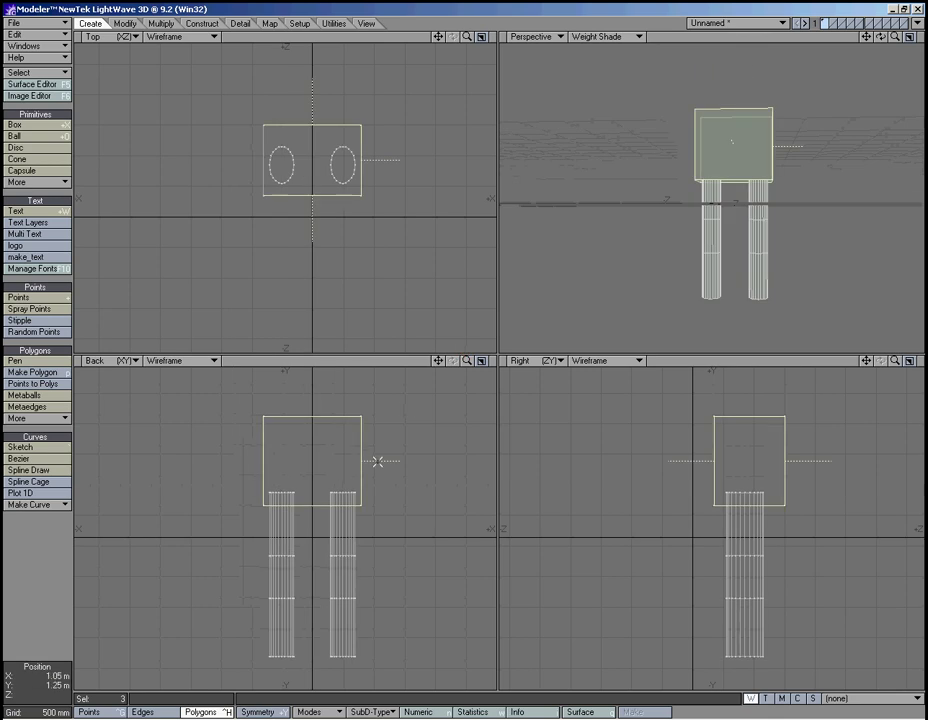
key("]")
left_click(865, 698)
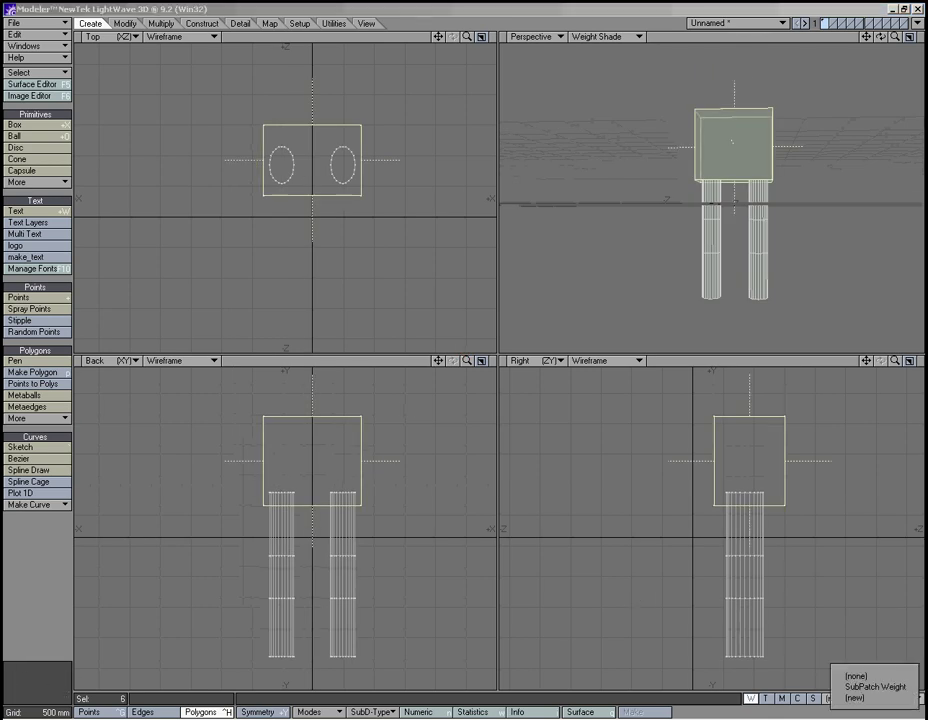
left_click(868, 698)
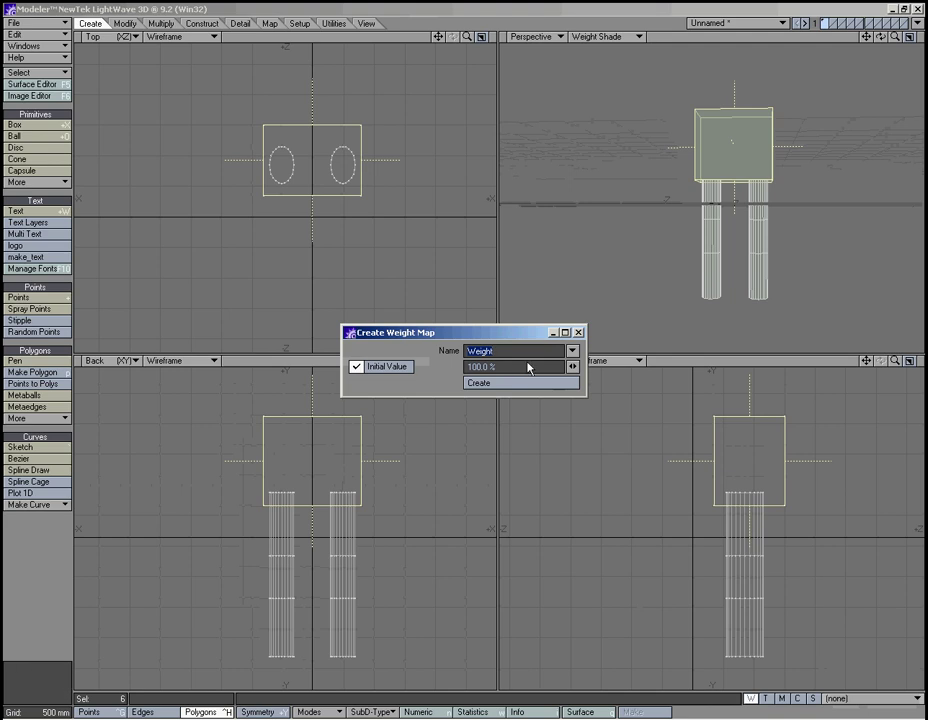
type("body")
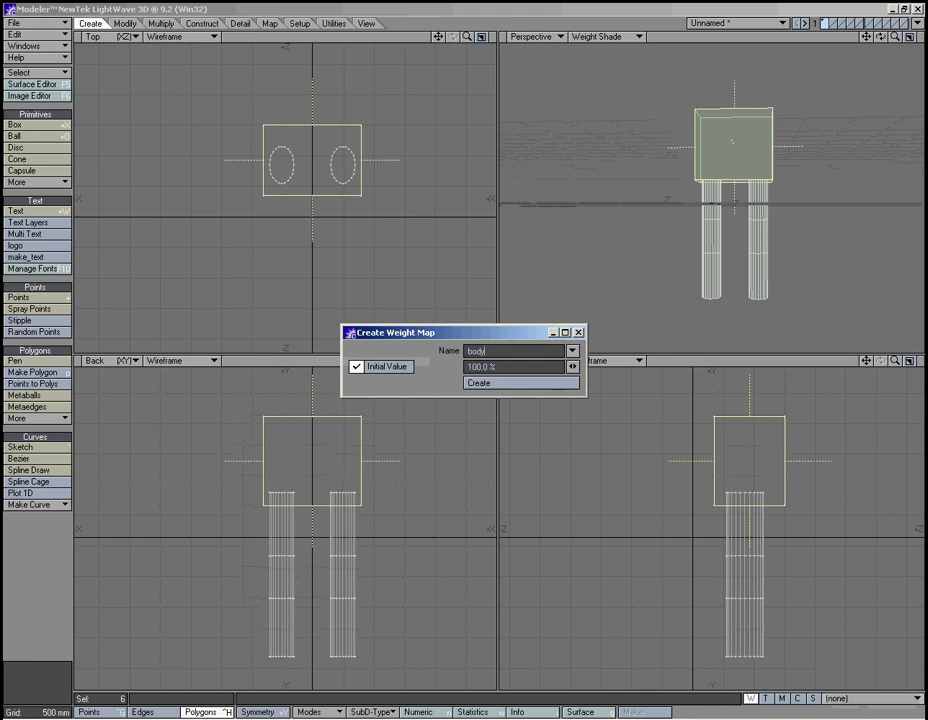
left_click(542, 389)
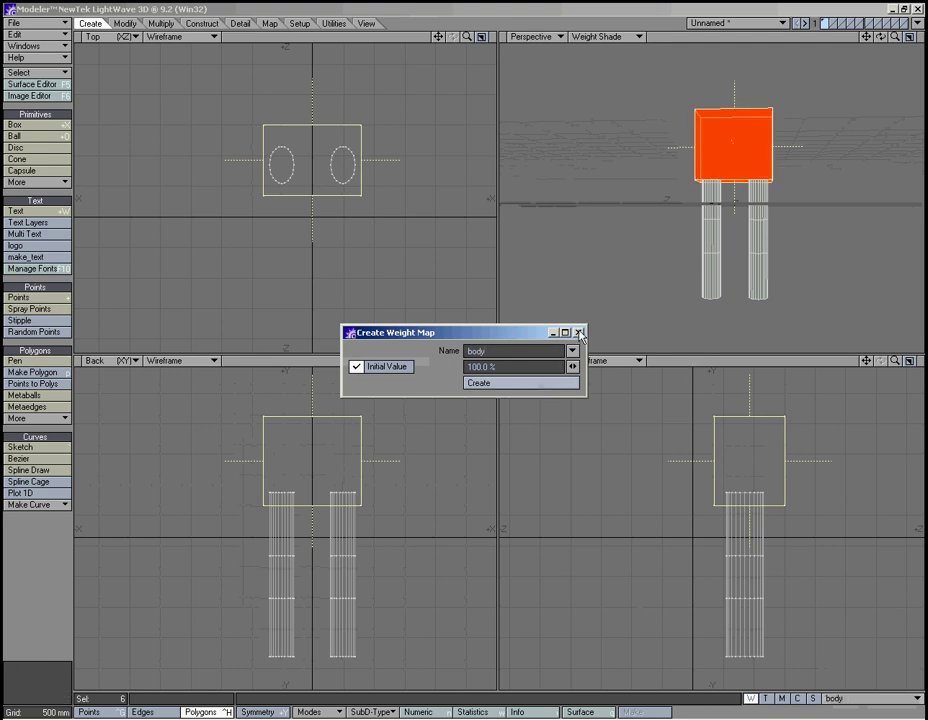
left_click(579, 332)
key("slash")
Select the upper segment of the +X leg and create a weight map named RightThigh at 100% for it.
left_click_drag(345, 528, 336, 525)
left_click(344, 490)
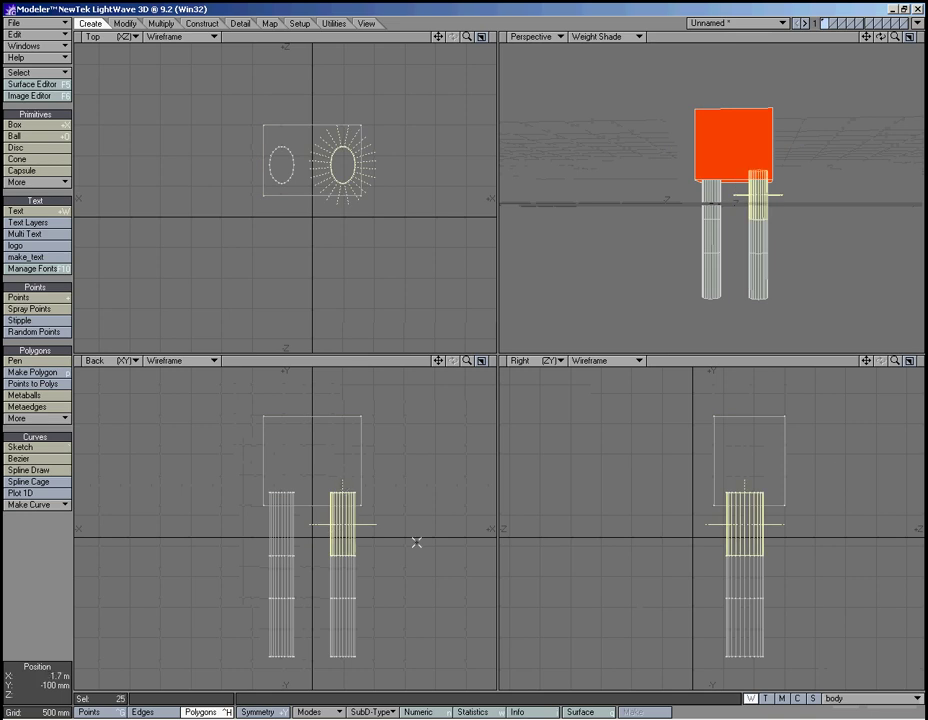
left_click(848, 699)
left_click(845, 707)
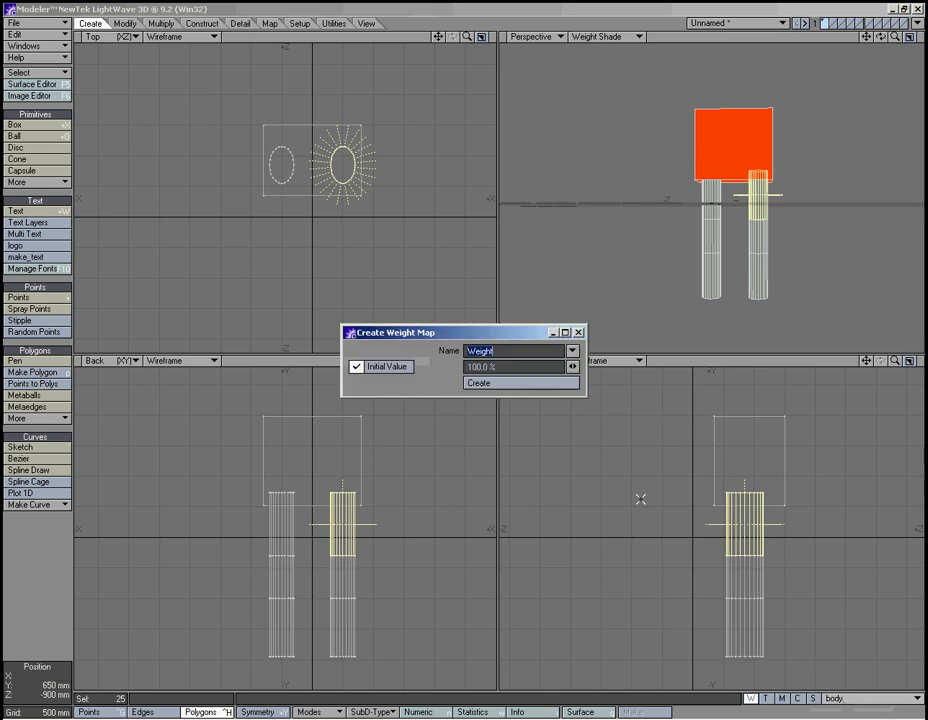
type("R")
left_click(568, 383)
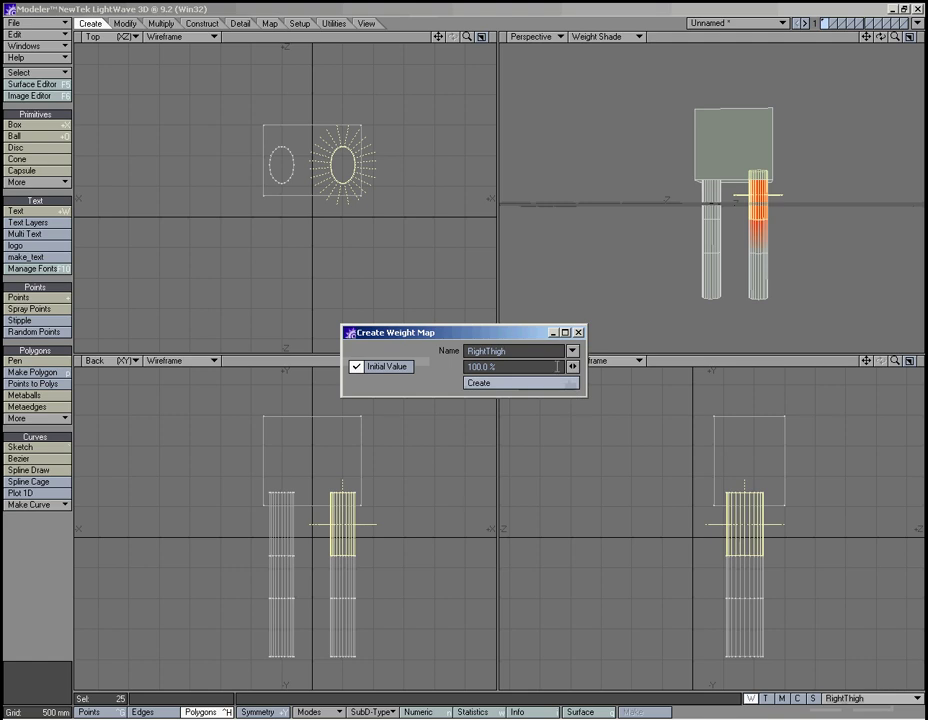
left_click(566, 332)
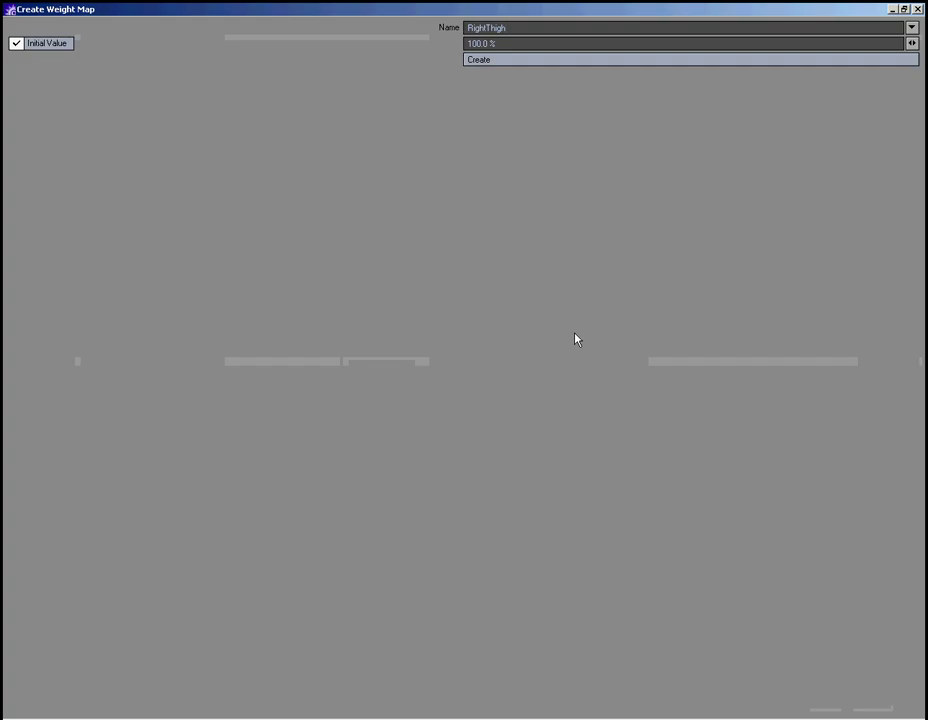
left_click(903, 9)
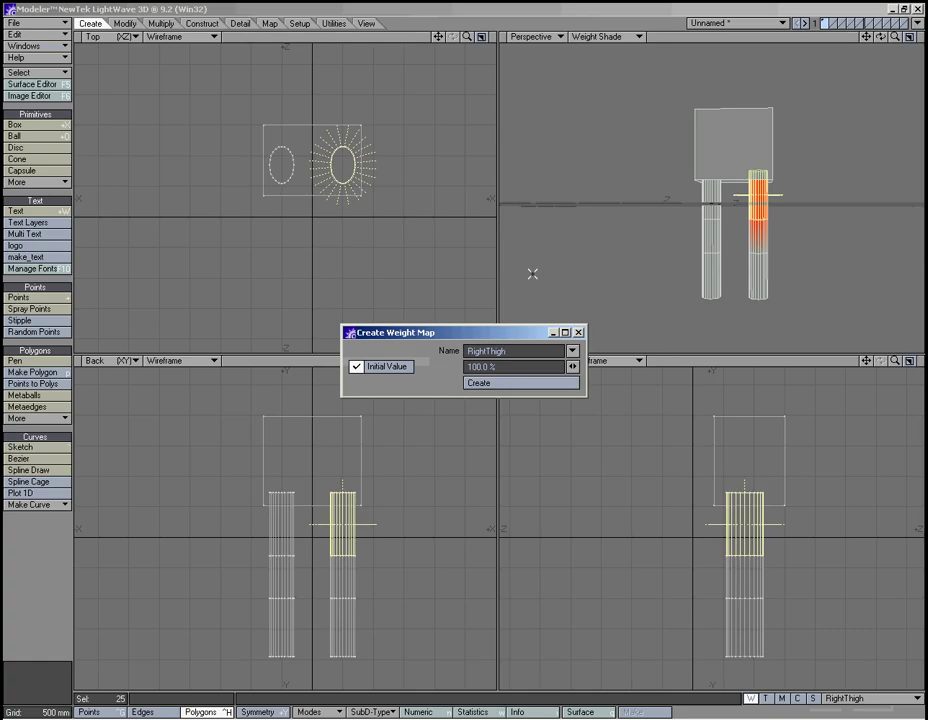
left_click(581, 333)
Select only the middle segment of the same leg and create a weight map named RightKnee at 100% for it.
left_click(365, 578)
left_click_drag(365, 578, 324, 577)
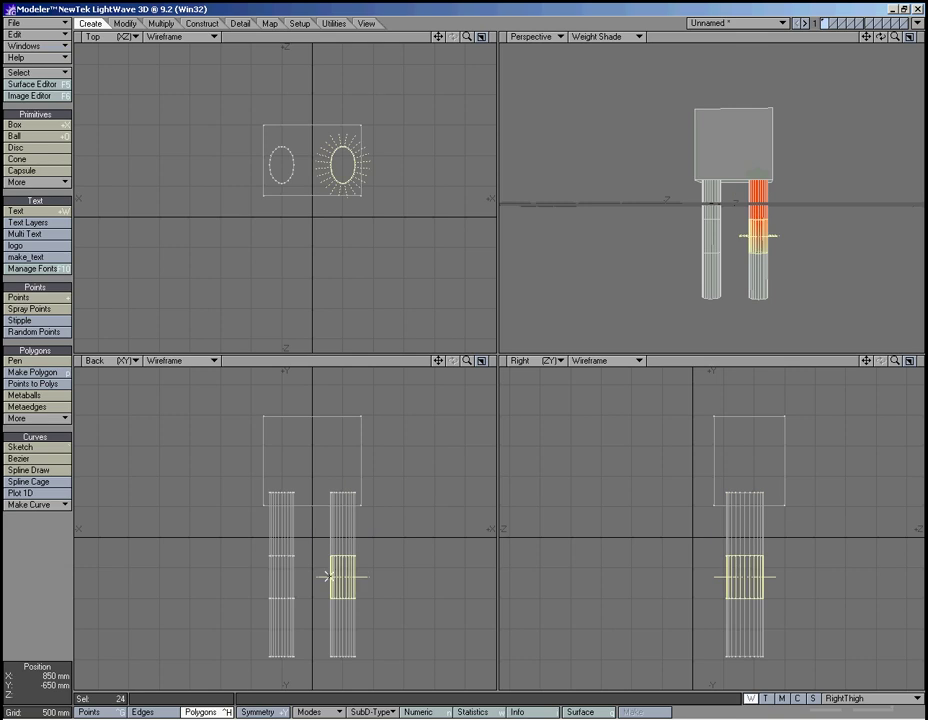
left_click(870, 698)
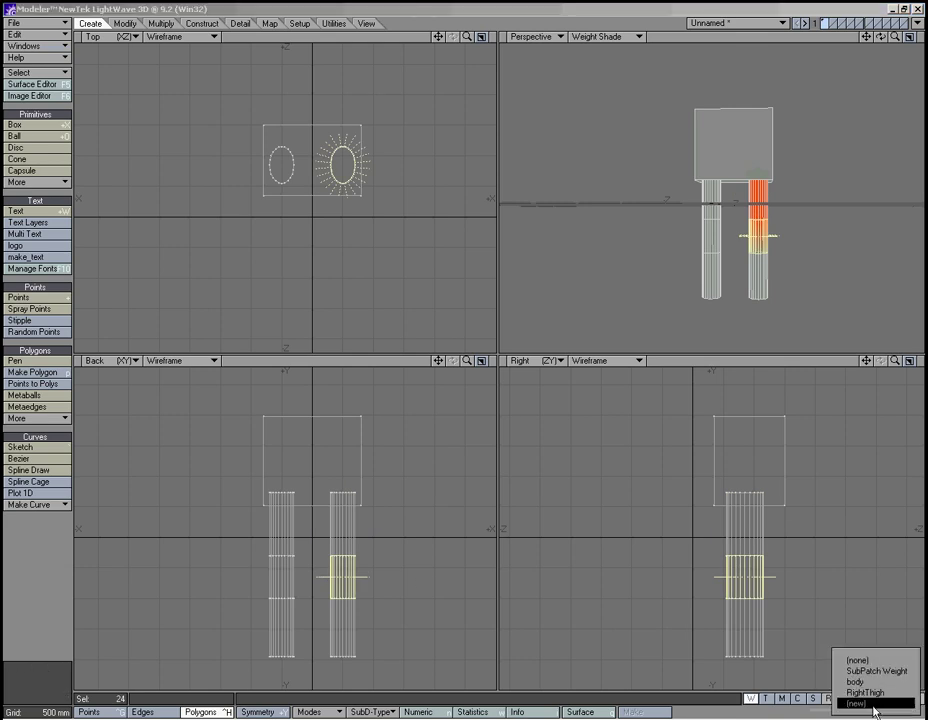
left_click(873, 704)
type("RightKnee")
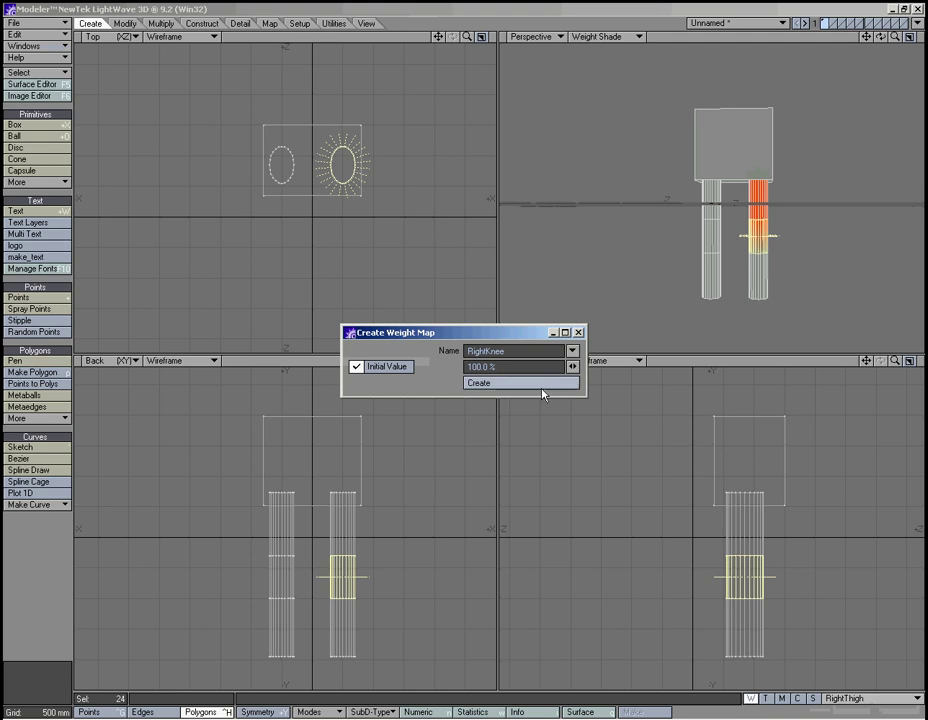
left_click(541, 385)
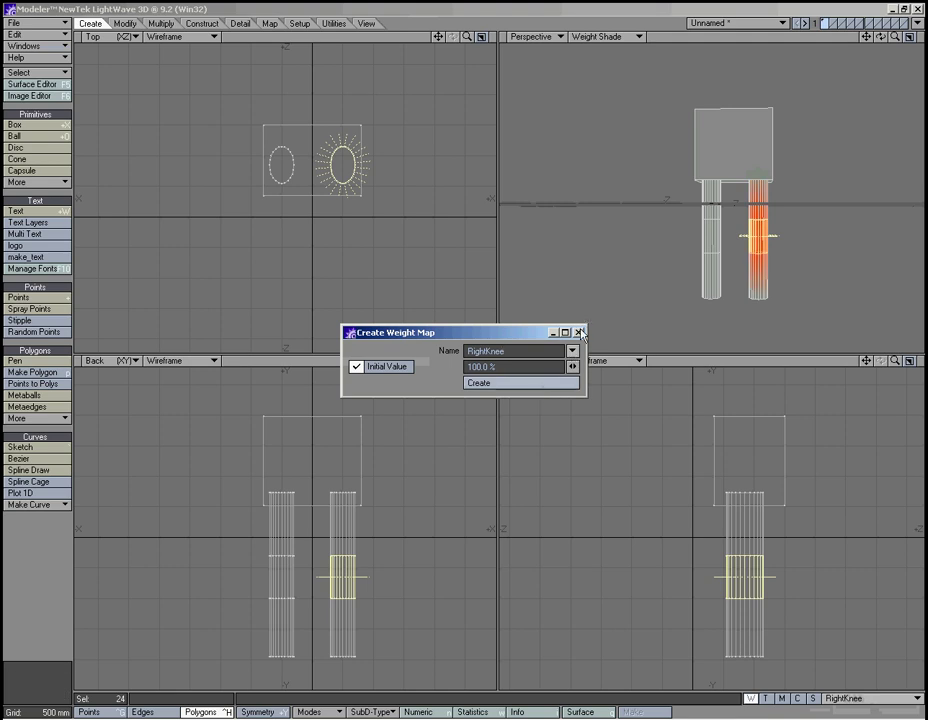
left_click(578, 332)
Select only the lowest segment of that leg, create a weight map named RightShin at 100%, and clear the selection.
left_click(371, 561)
mouse_move(358, 612)
left_mouse_down()
mouse_move(338, 627)
mouse_move(362, 636)
left_mouse_up()
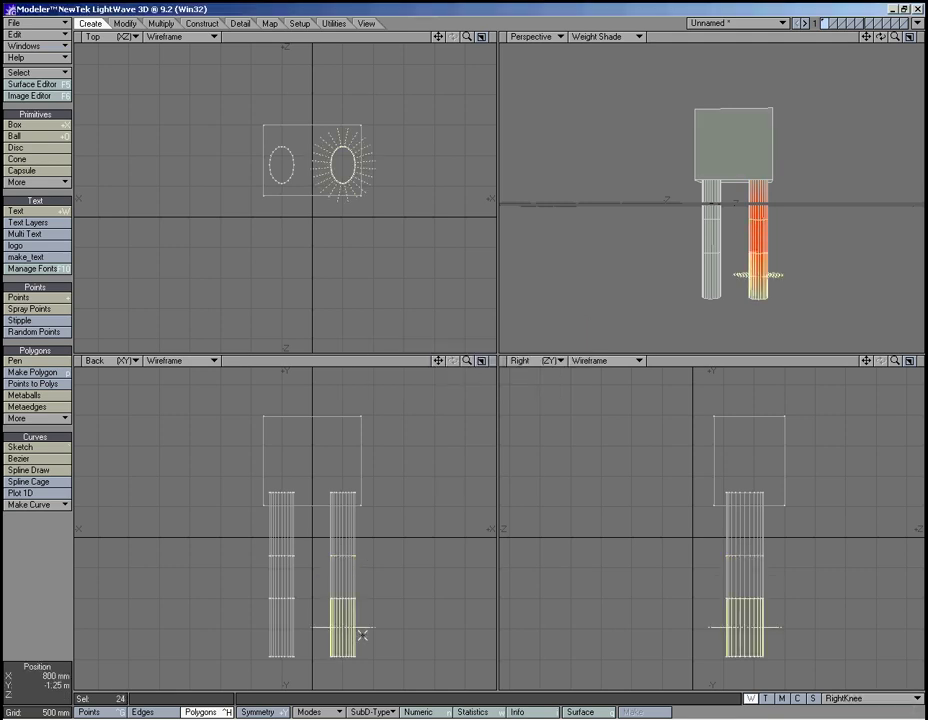
left_click(870, 698)
left_click(876, 702)
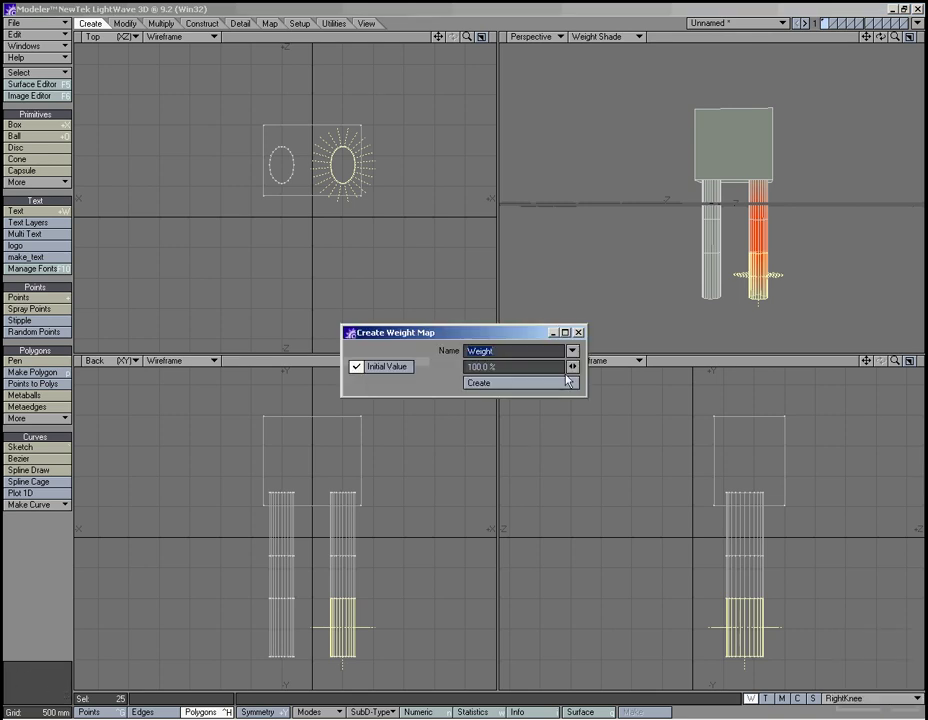
type("Rig")
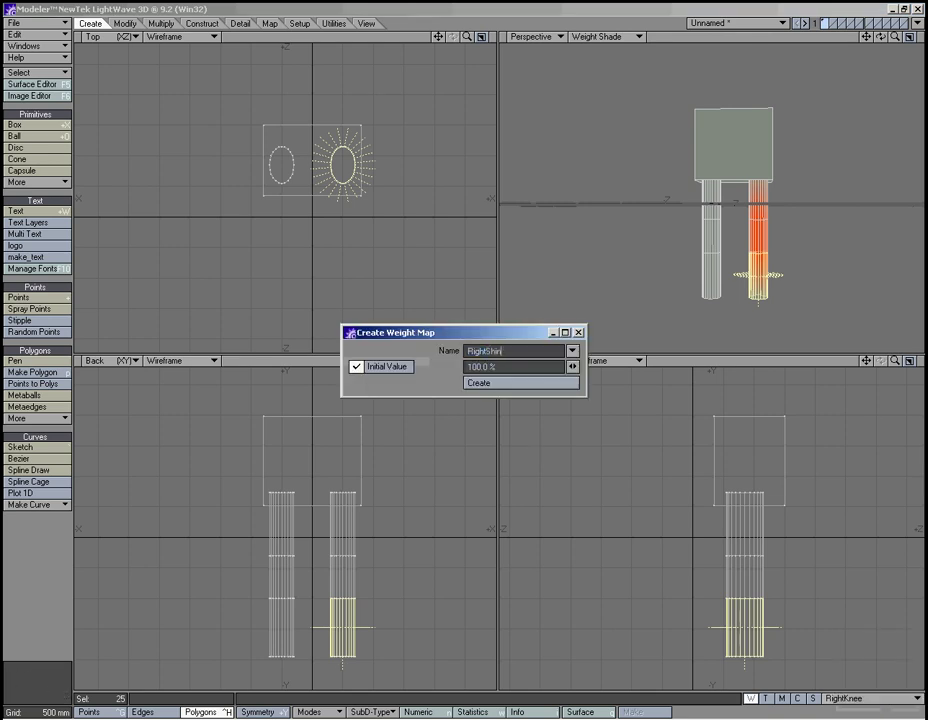
left_click(495, 386)
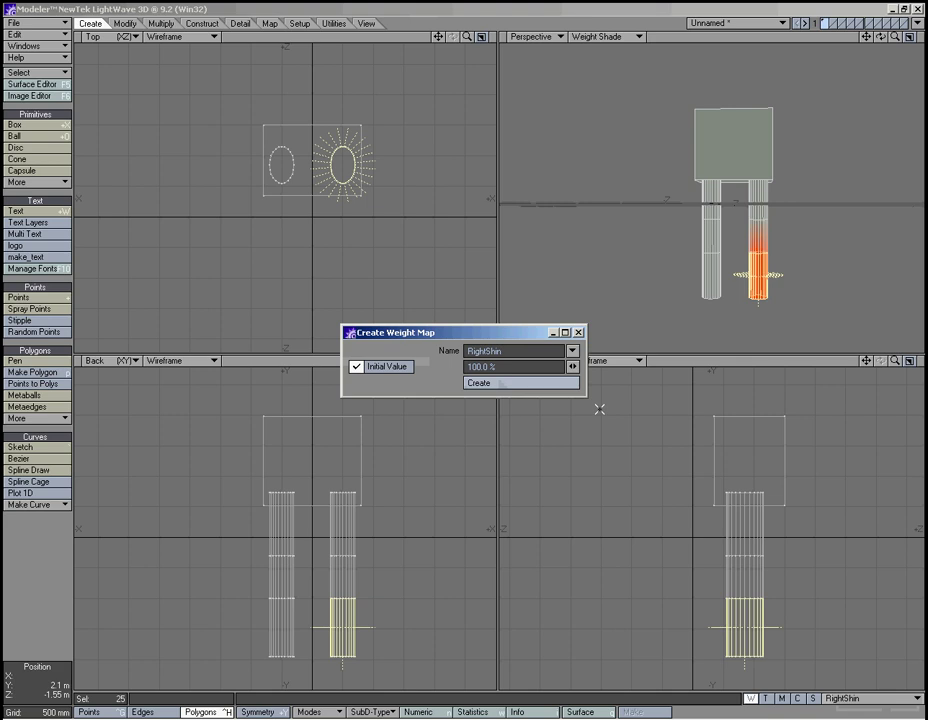
left_click(578, 333)
key("slash")
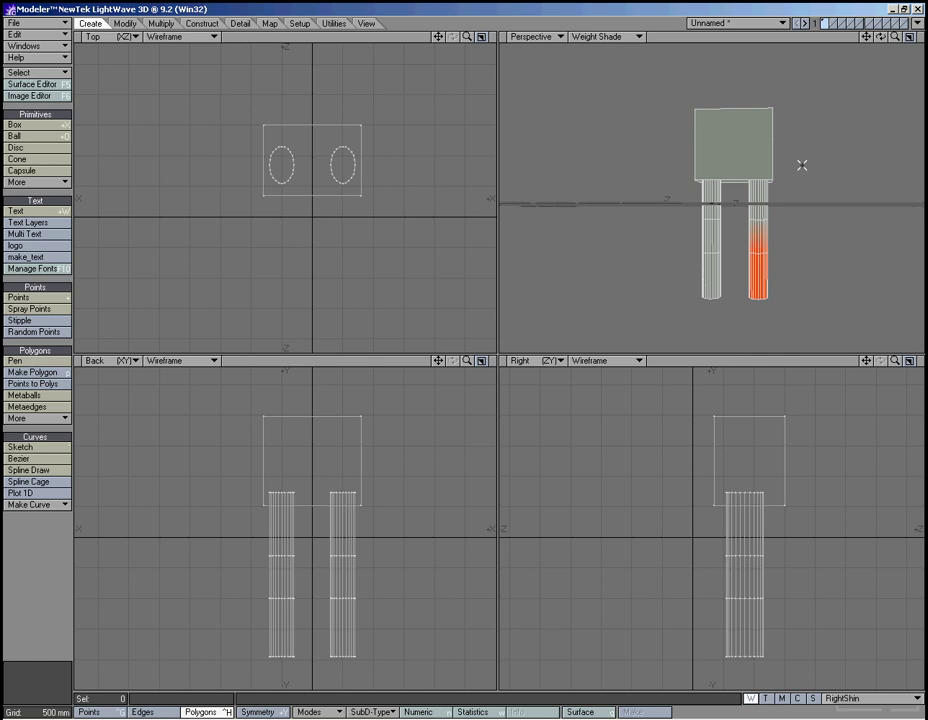
Select the upper segment of the -X leg, create a weight map named LeftThigh at 100% for it, and clear the selection.
left_click_drag(880, 36, 464, 356)
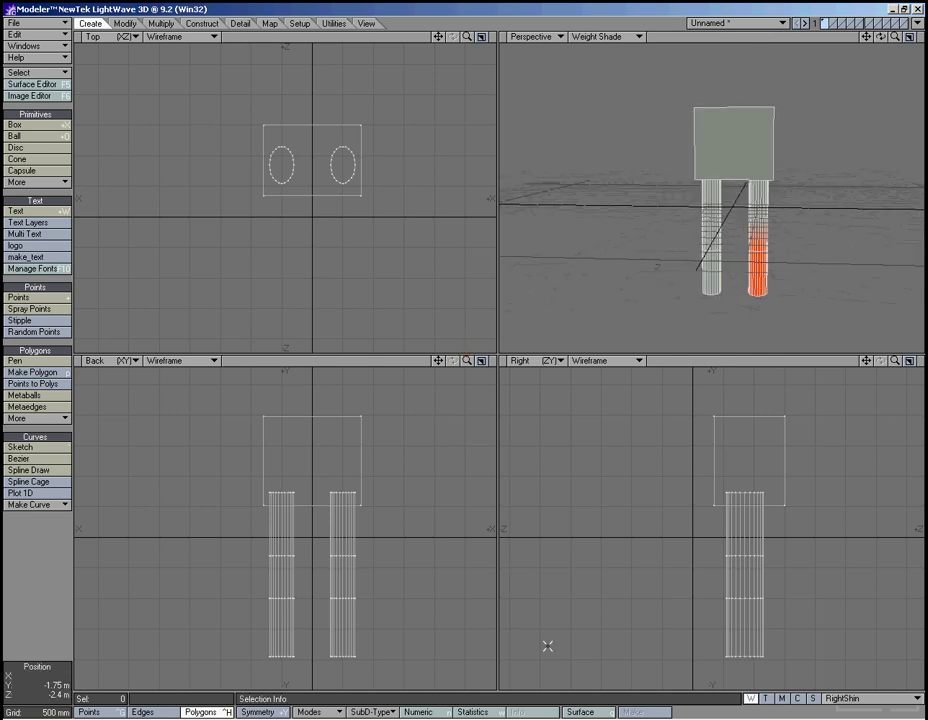
left_click_drag(294, 534, 251, 533)
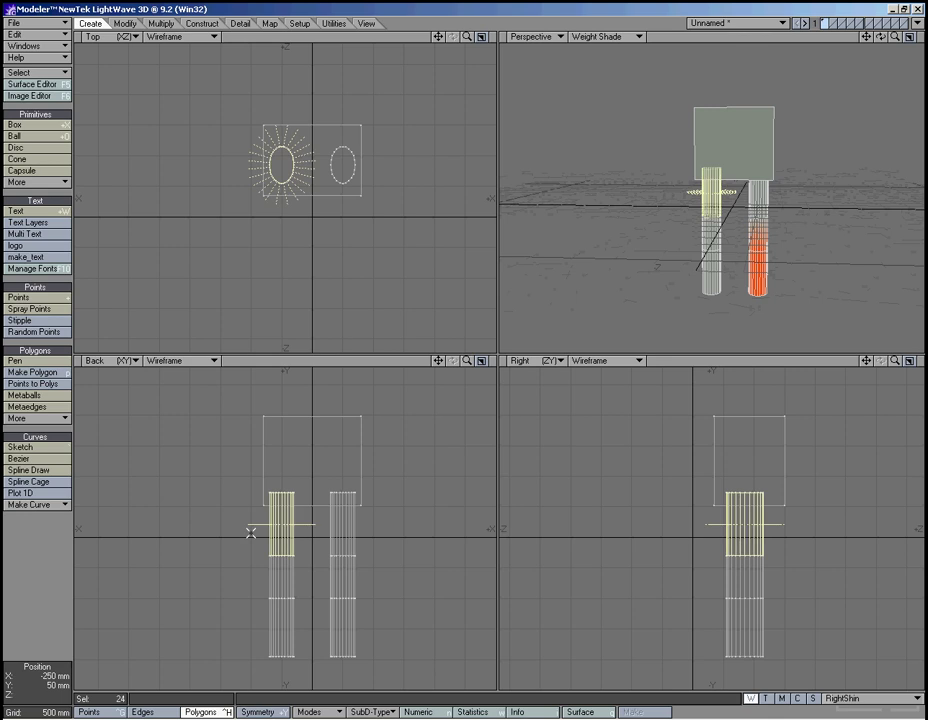
left_click(847, 698)
left_click(847, 702)
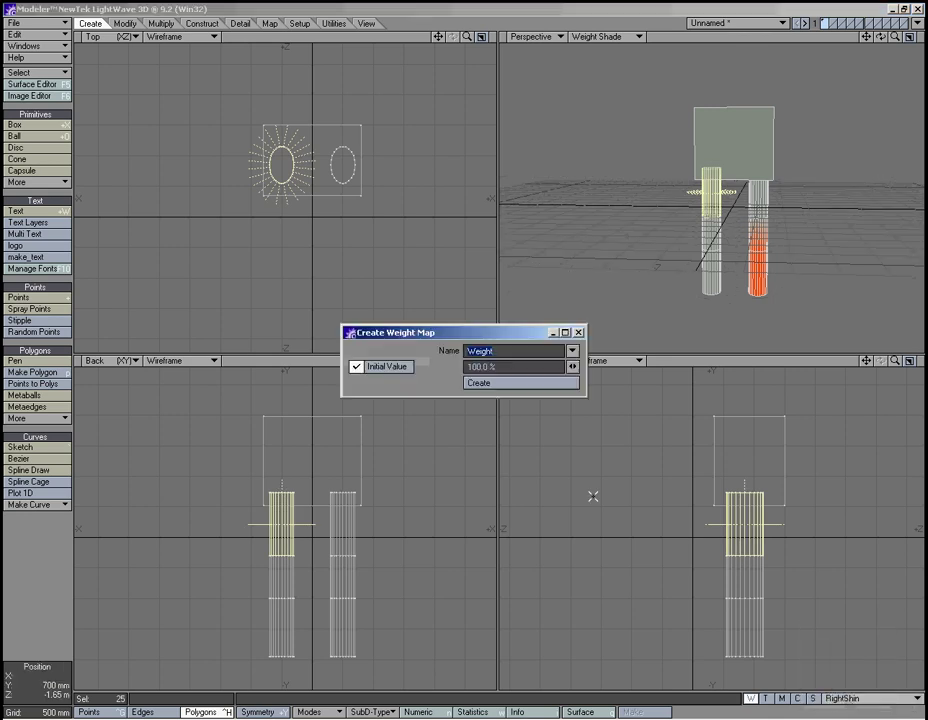
type("LeftTh")
left_click(541, 386)
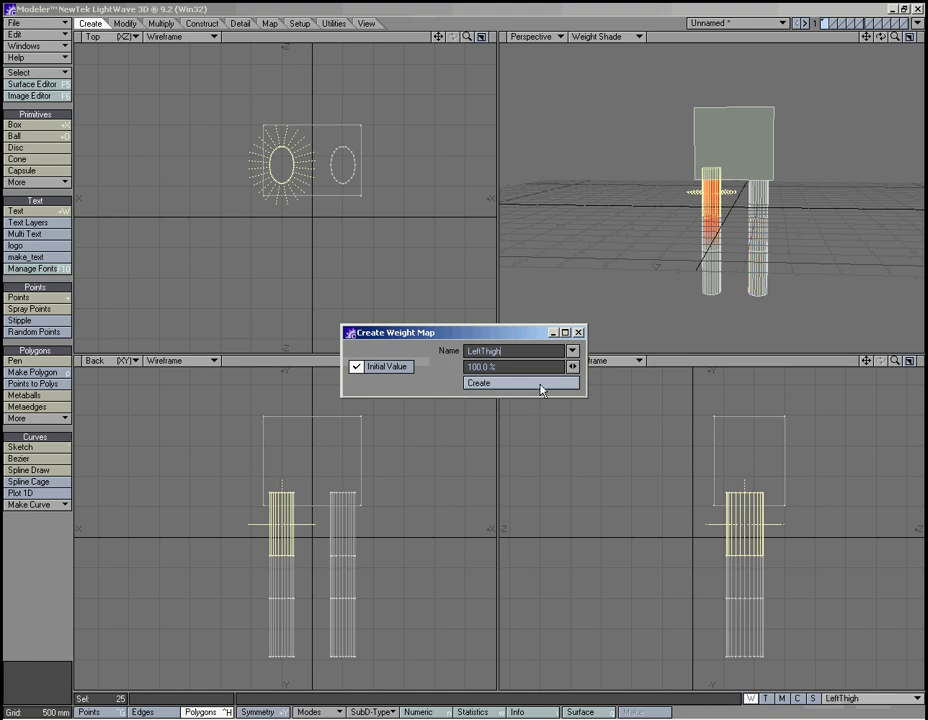
left_click(578, 333)
key("slash")
Select the middle segment of the -X leg, create a weight map named LeftKnee at 100%, and clear the selection.
left_click_drag(304, 572, 294, 583)
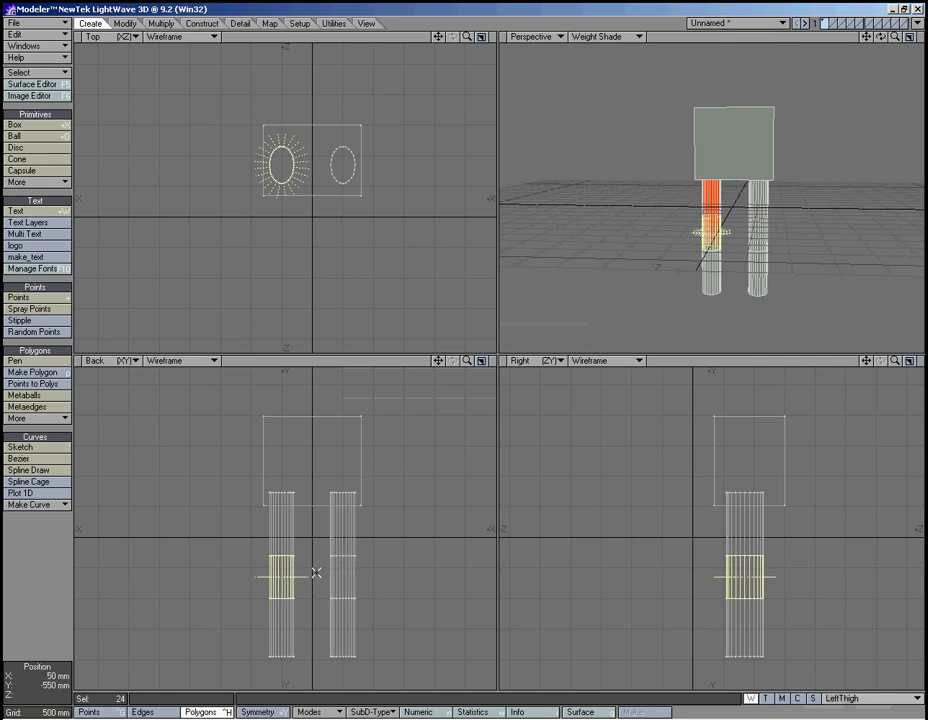
left_click(884, 710)
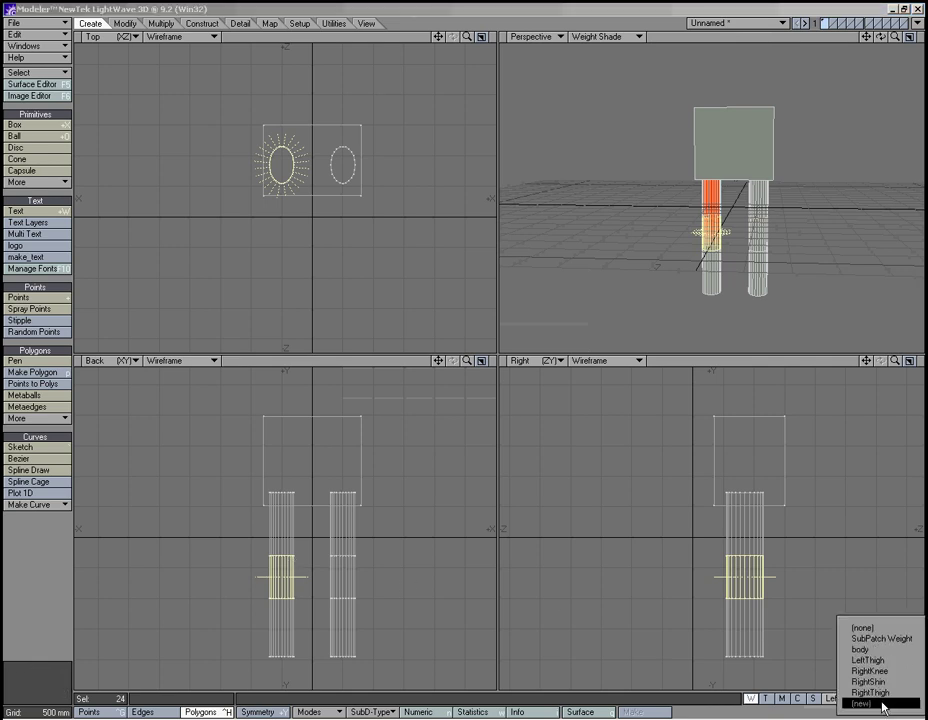
left_click(874, 702)
type("LeftKnee")
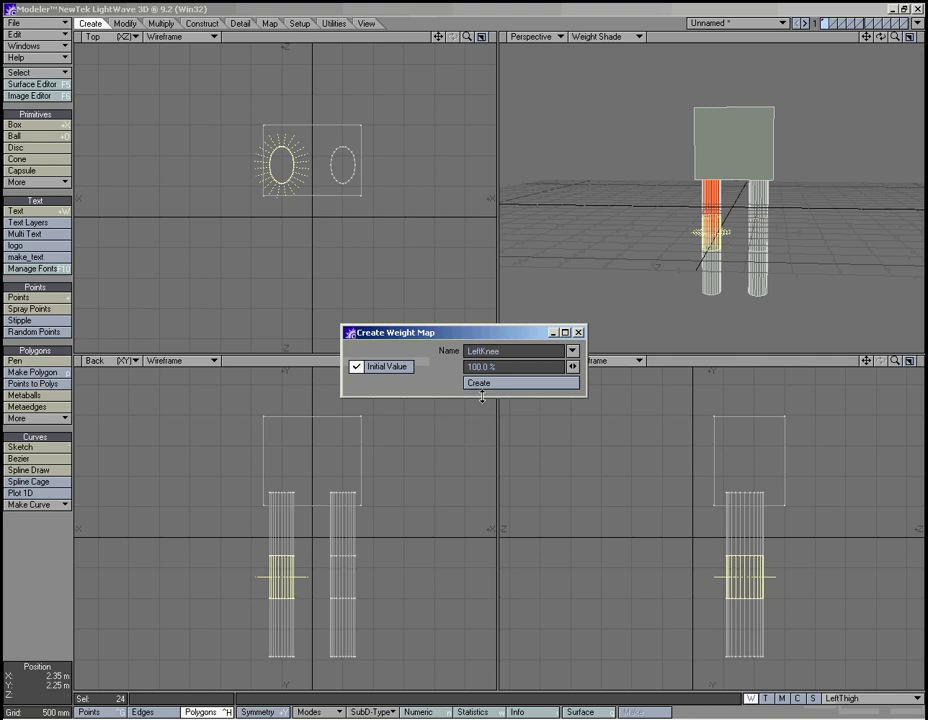
left_click(498, 384)
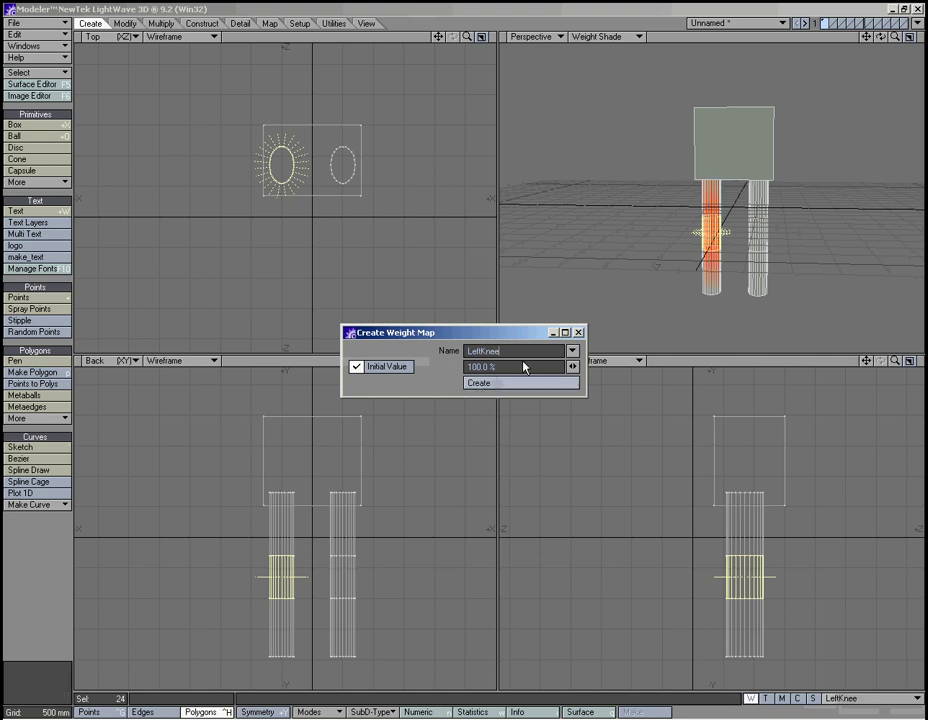
left_click(578, 332)
key("slash")
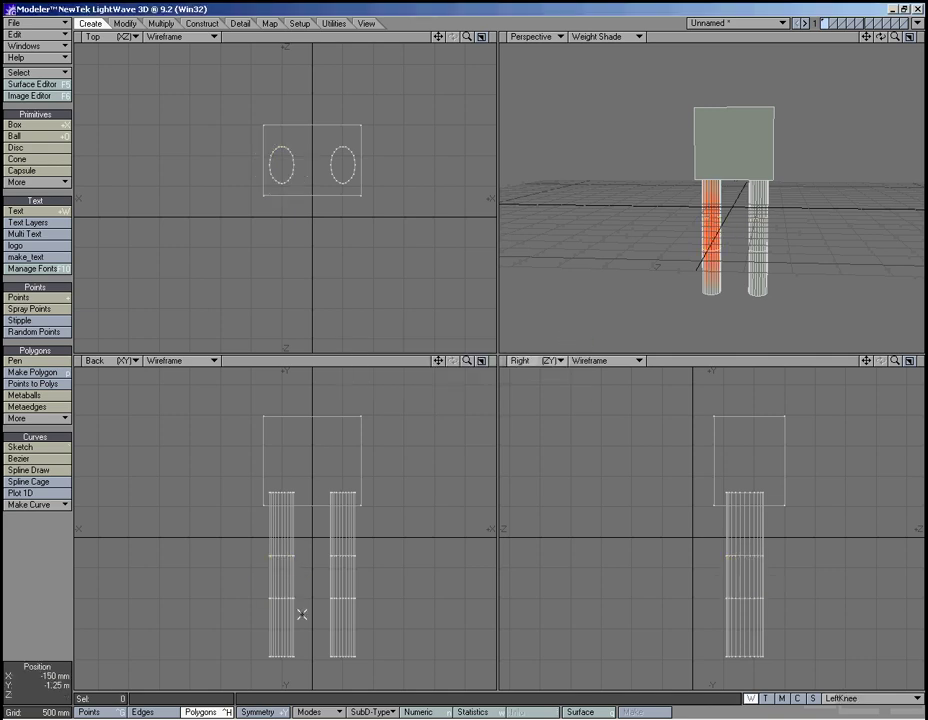
Select the lowest segment of the -X leg, create a weight map named LeftShin at 100%, and clear the selection.
mouse_move(306, 632)
left_mouse_down()
mouse_move(282, 639)
mouse_move(298, 641)
left_mouse_up()
left_click(290, 655, "shift")
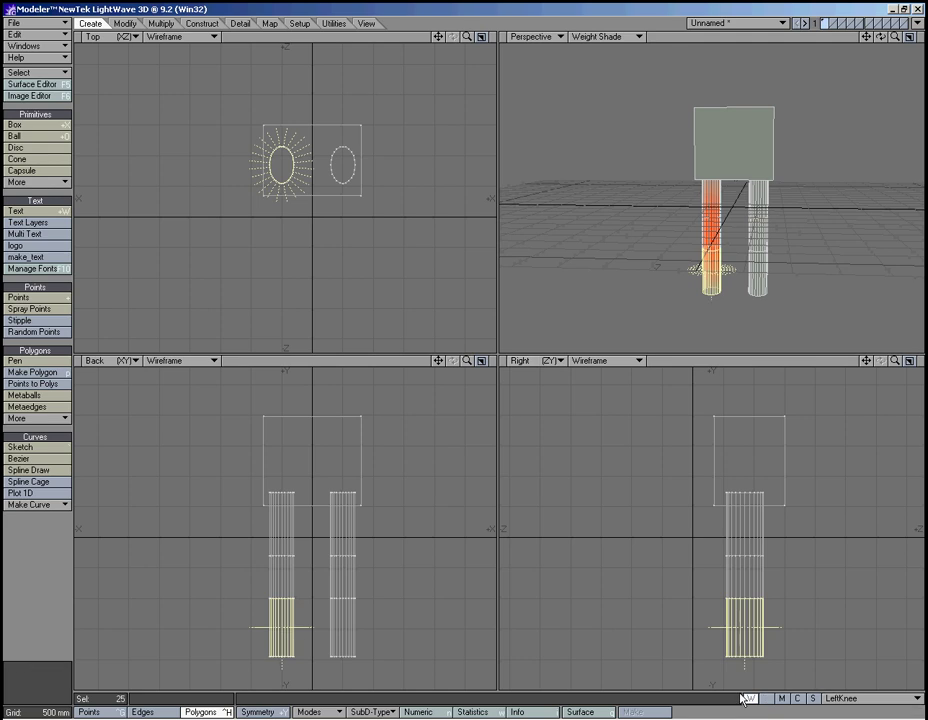
left_click(843, 704)
left_click(850, 700)
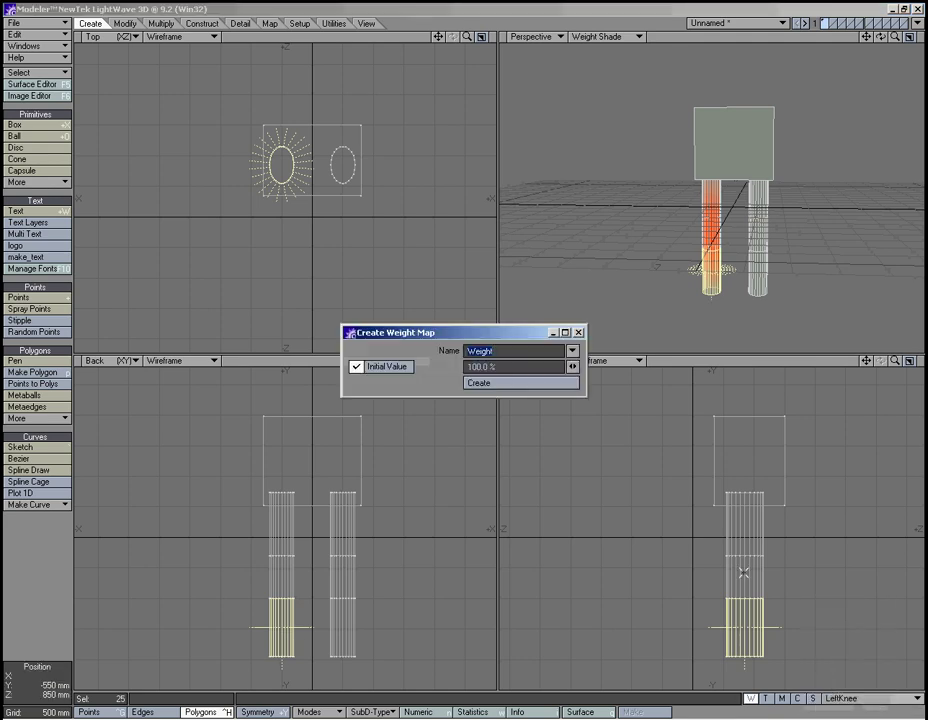
type("LeftShin")
left_click(516, 387)
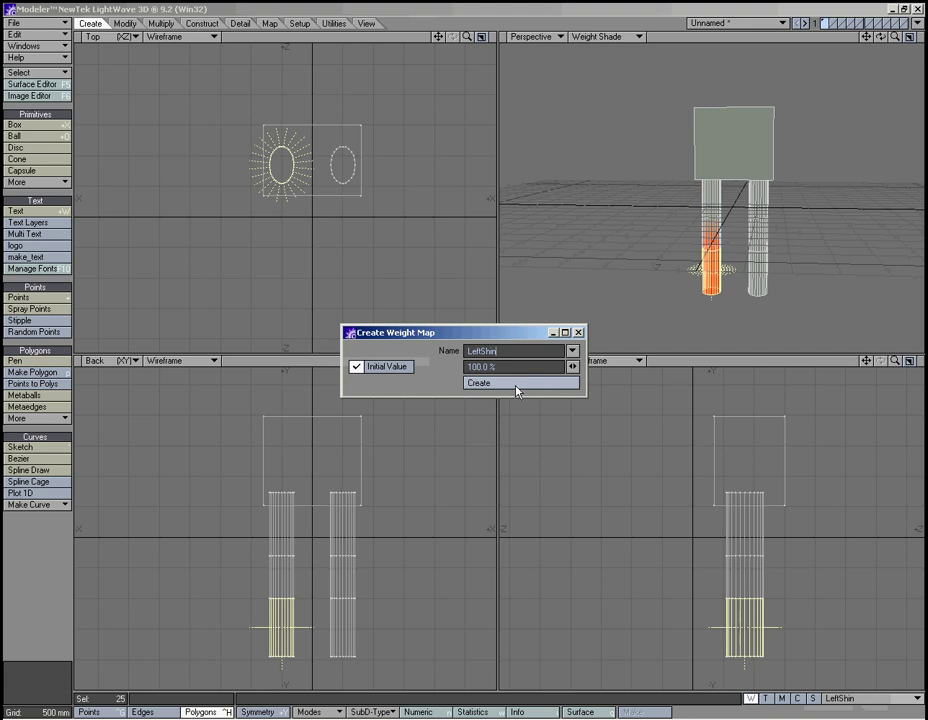
left_click(581, 333)
key("/")
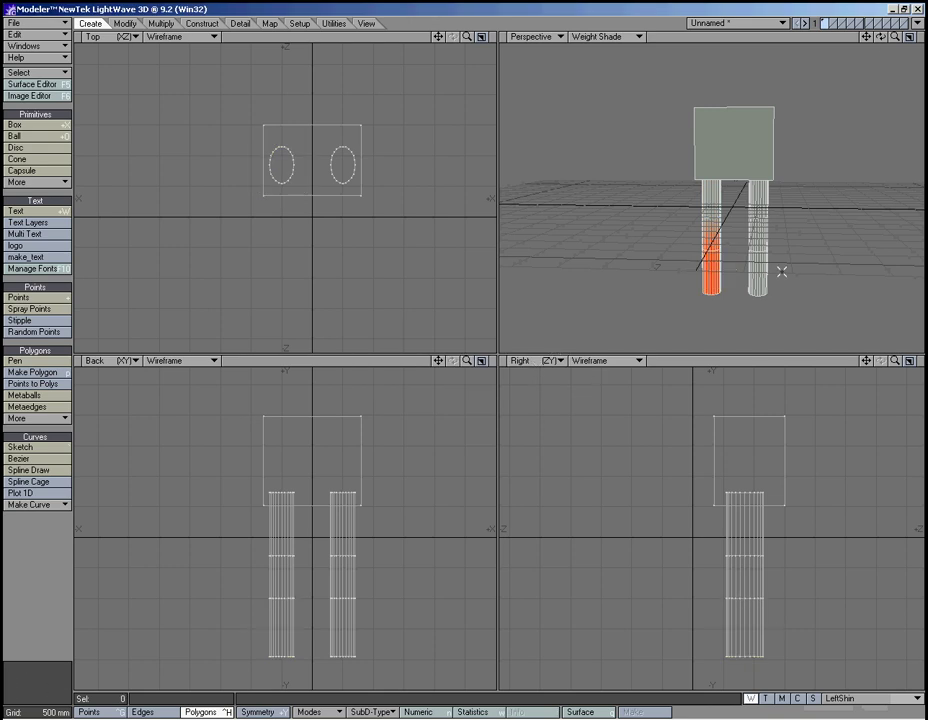
In the empty second layer, with the body layer as background, draw a vertical chain of three skelegons down the -X leg.
left_click(832, 20)
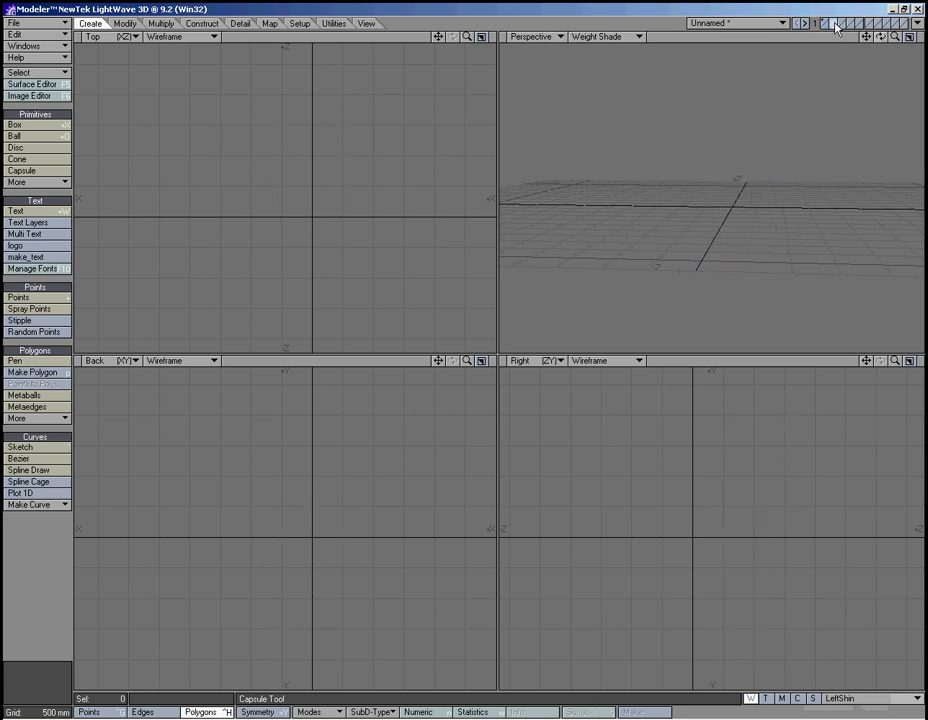
left_click(826, 26)
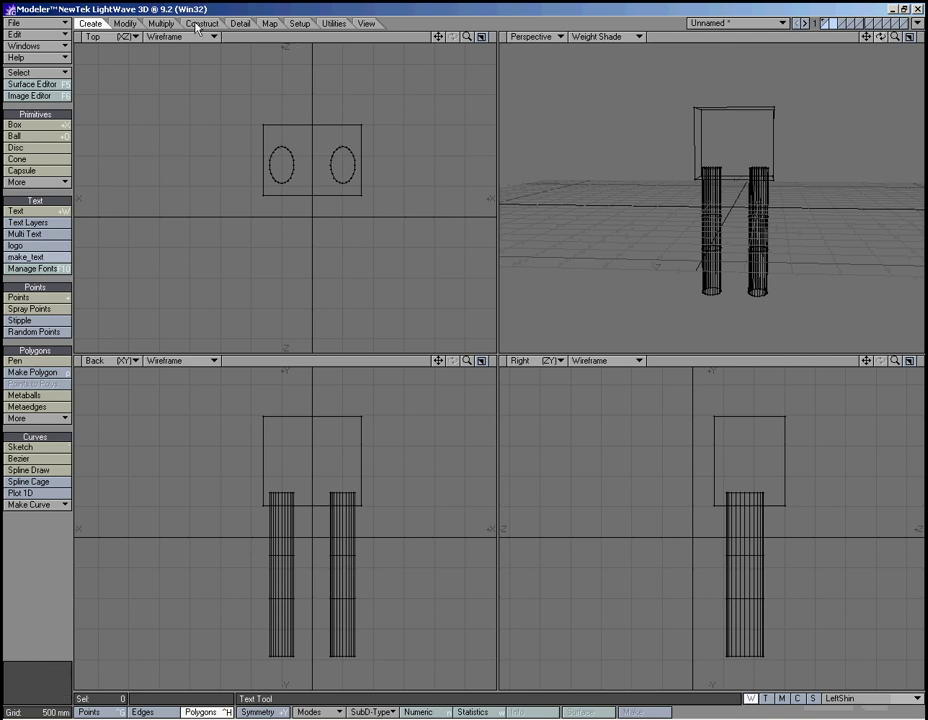
left_click(300, 24)
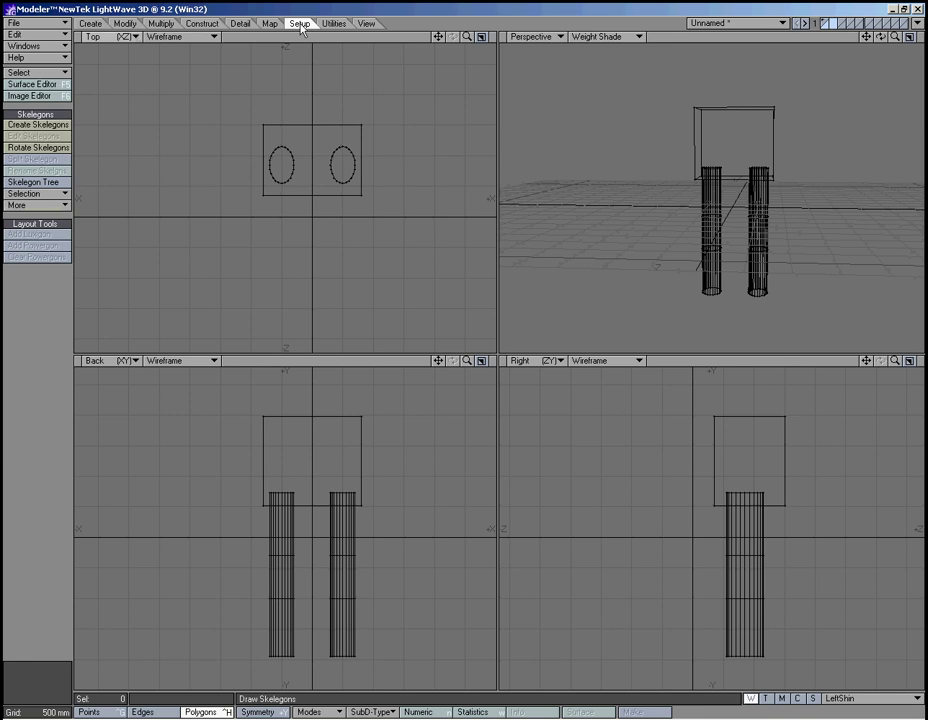
left_click(37, 124)
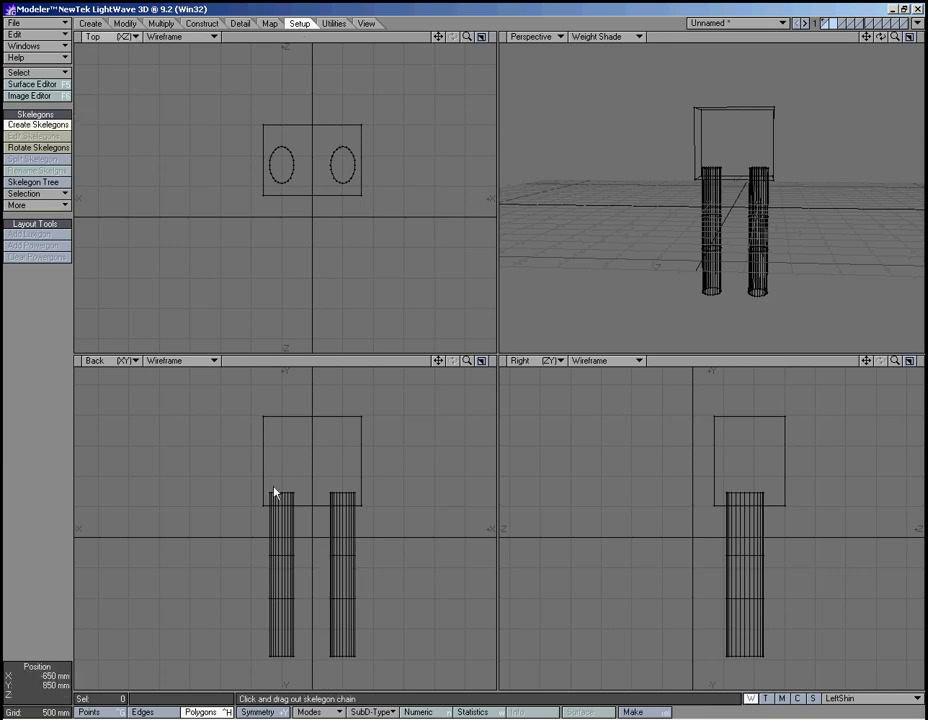
left_click_drag(281, 487, 283, 567)
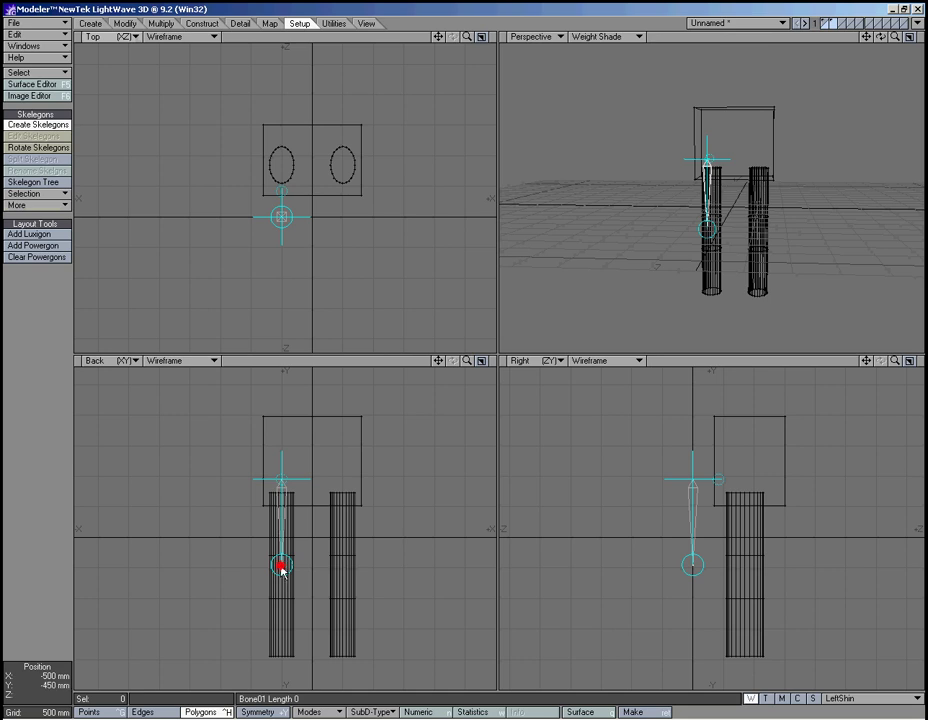
left_click_drag(282, 564, 282, 543)
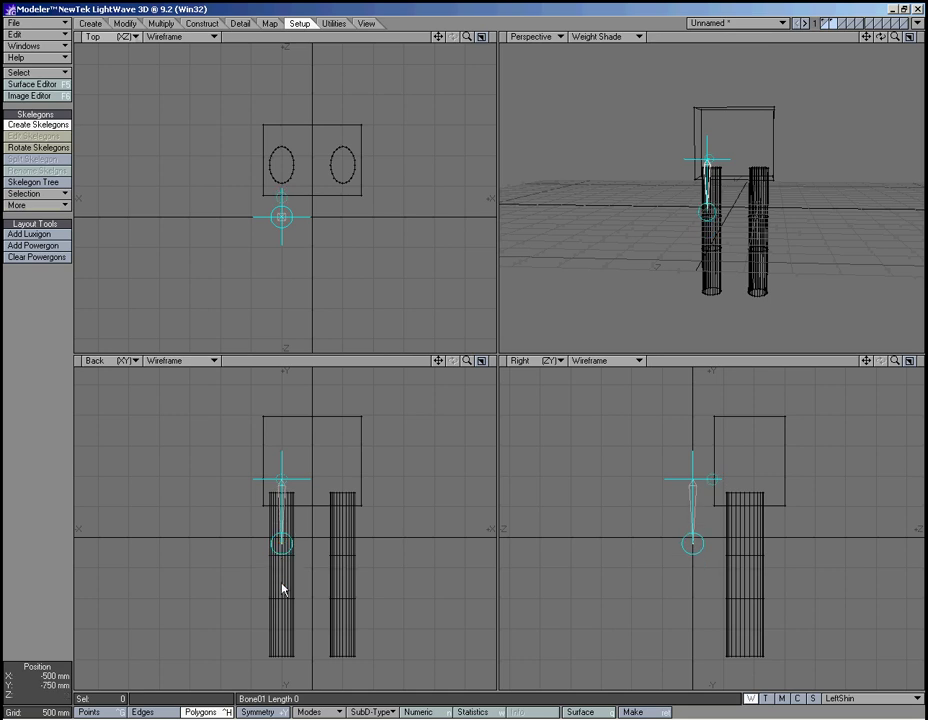
left_click_drag(283, 590, 284, 611)
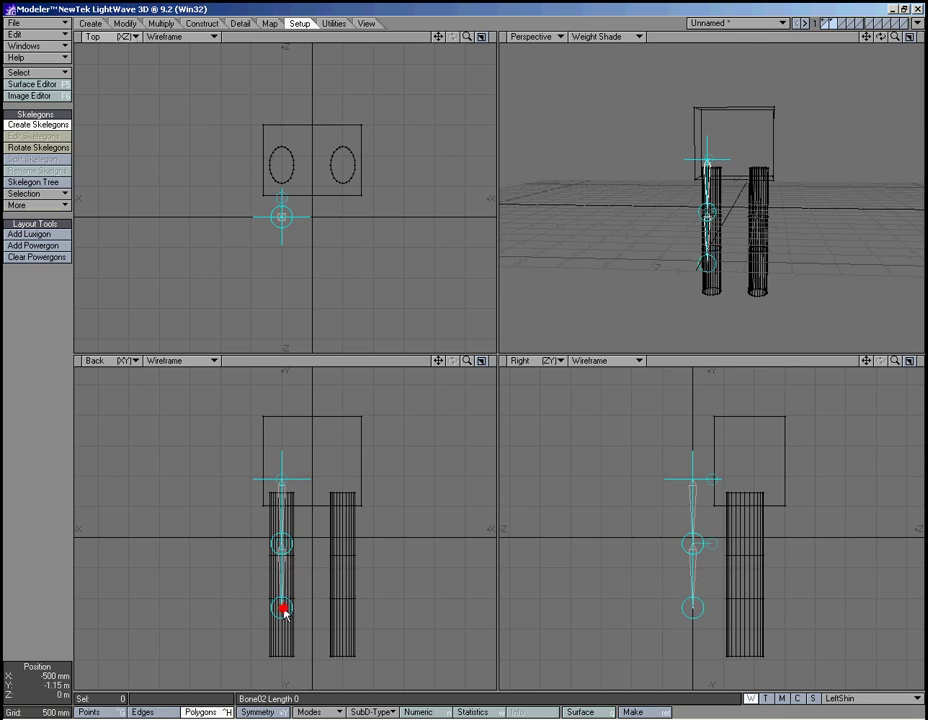
left_click_drag(283, 673, 283, 680)
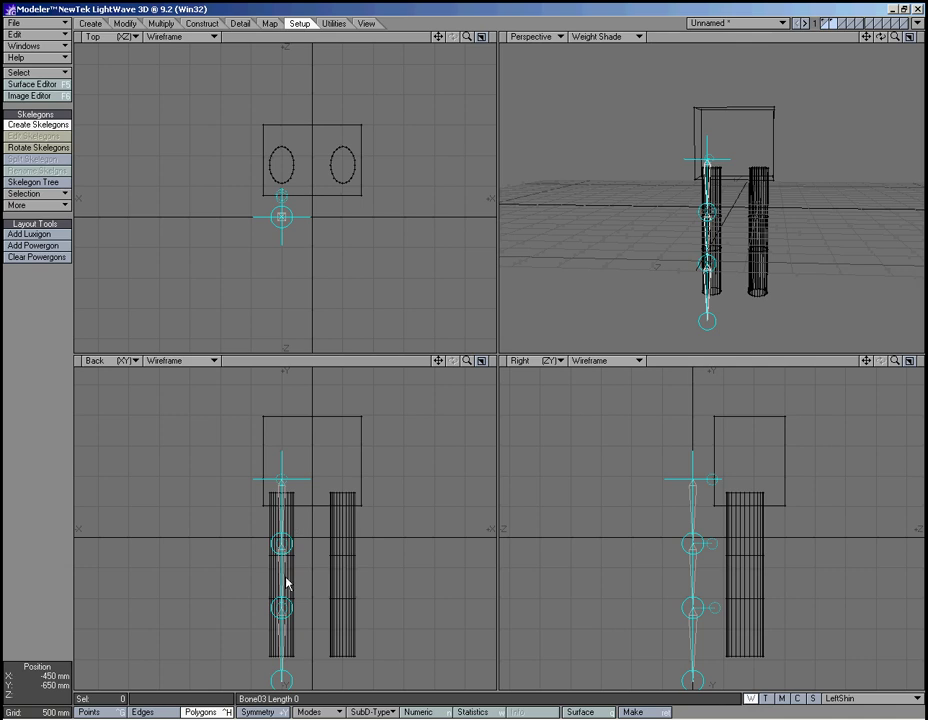
key("space")
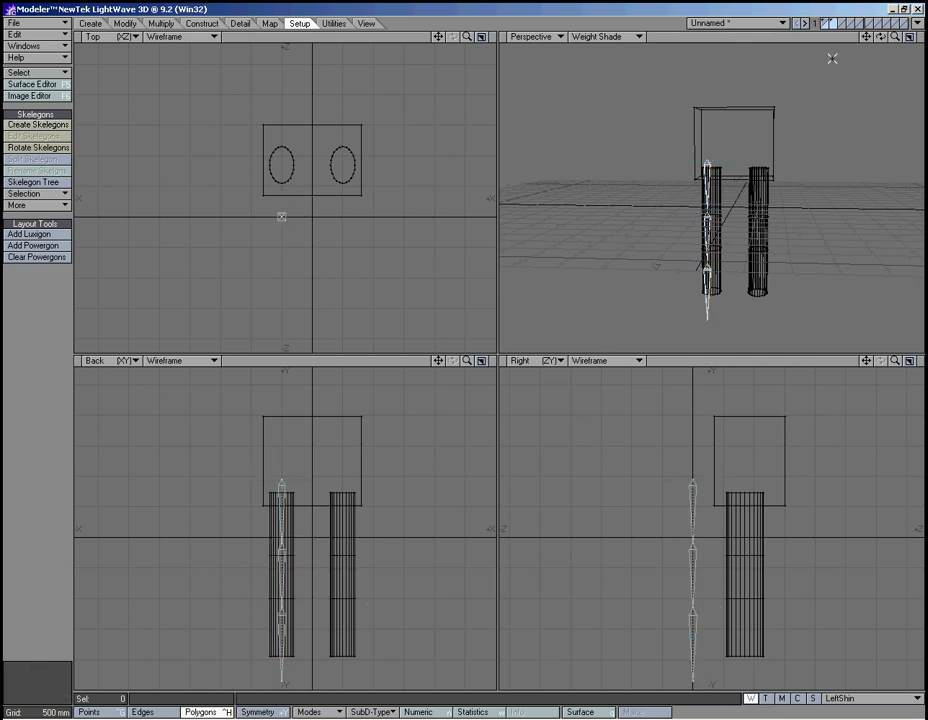
Select the whole skelegon chain and move it along +Z to the centre of the -X leg.
left_click_drag(895, 36, 864, 45)
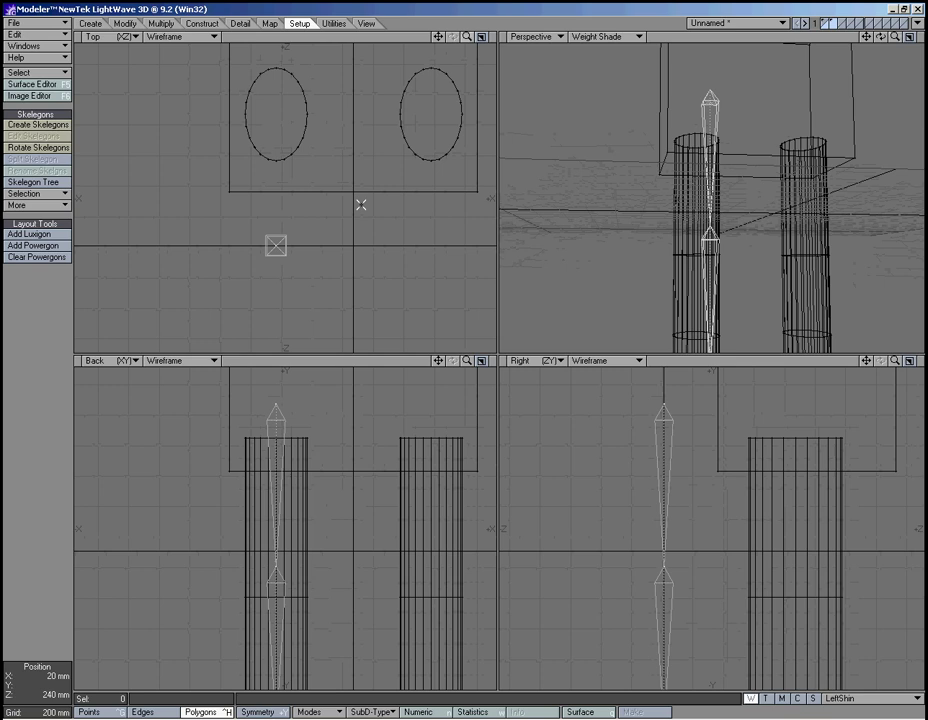
left_click(275, 244)
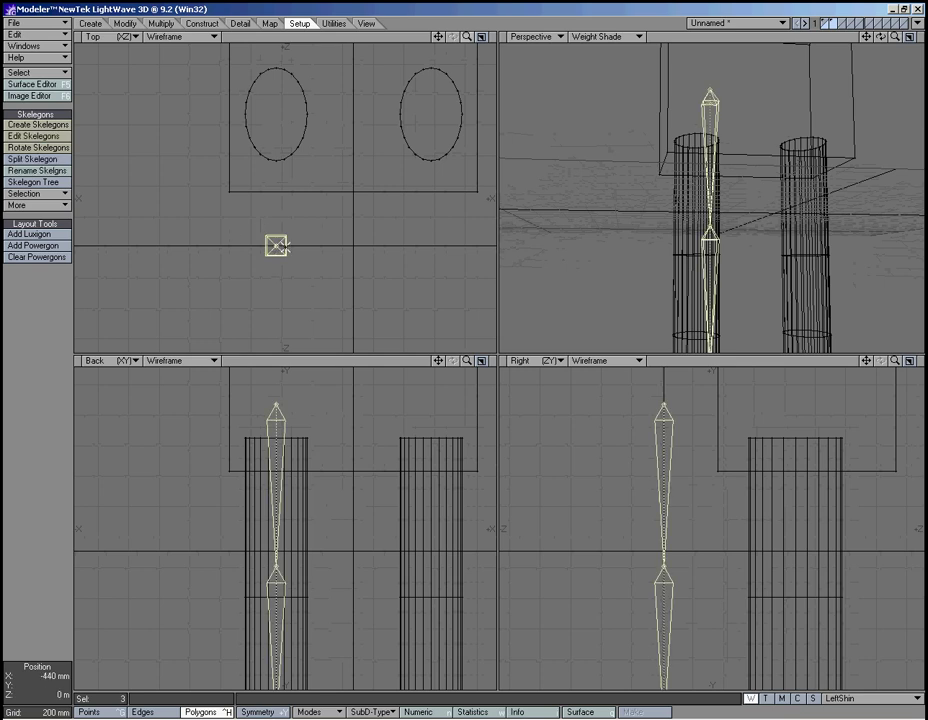
key("t")
left_click_drag(273, 250, 273, 119)
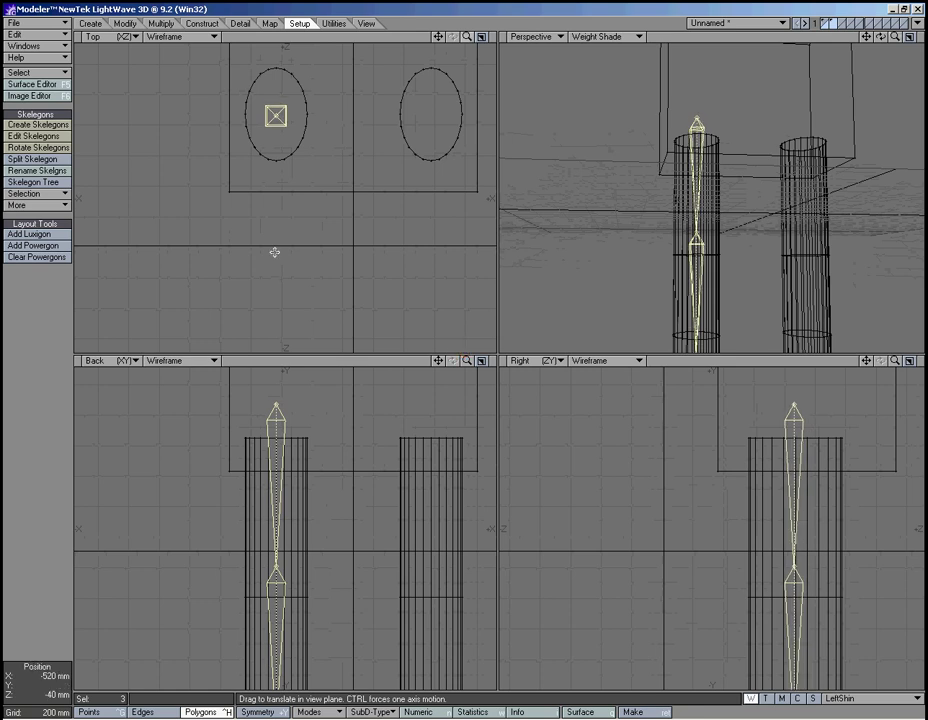
mouse_move(464, 354)
left_mouse_down()
mouse_move(450, 353)
mouse_move(464, 354)
left_mouse_up()
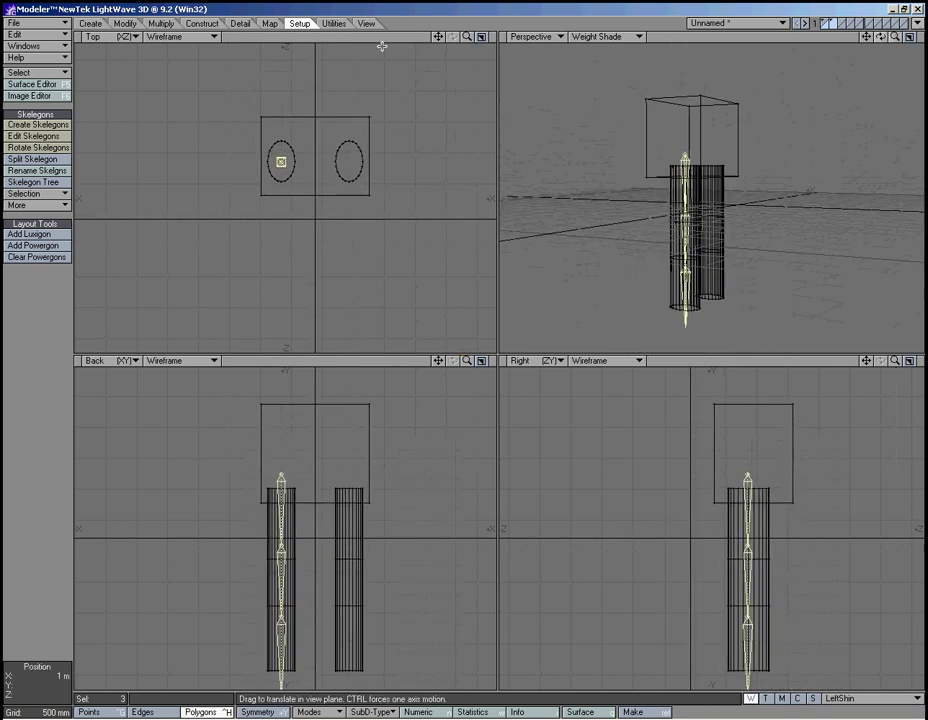
Cut the skelegon chain from the second layer and paste it into the first layer with the body and legs.
left_click(830, 23)
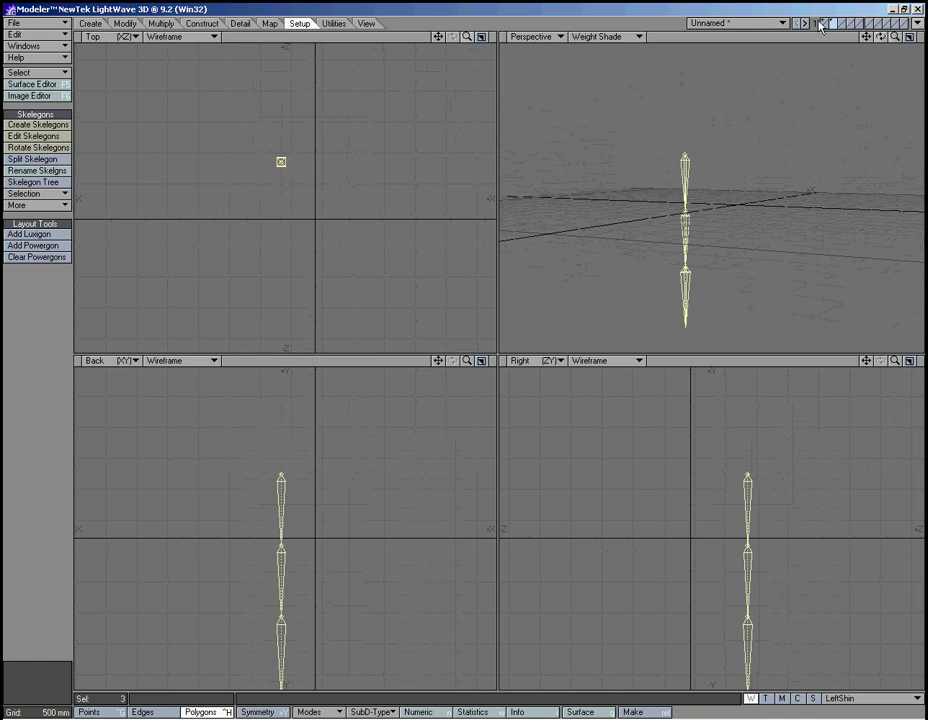
left_click(823, 23)
left_click(830, 23)
key("ctrl+x")
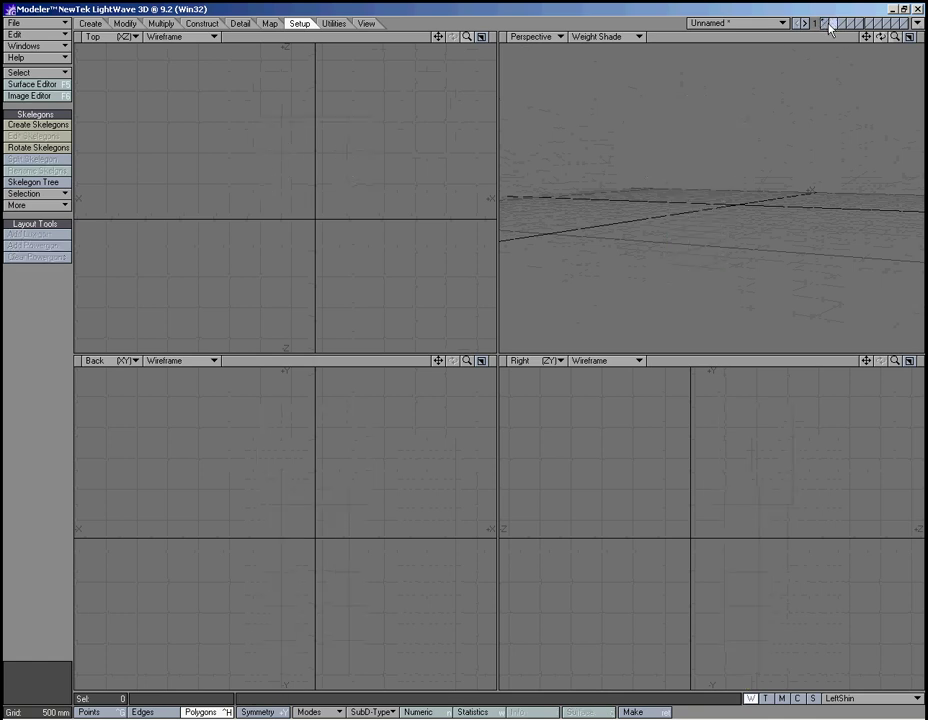
left_click(823, 23)
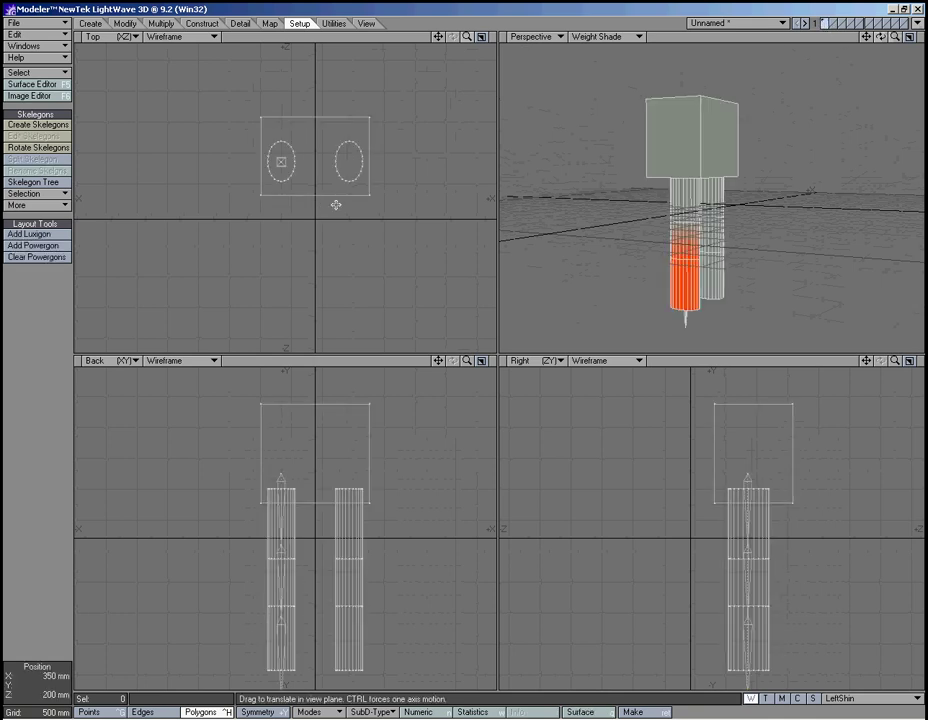
Save the object as codytestB in the bonetest folder and send it to Layout.
left_click(27, 22)
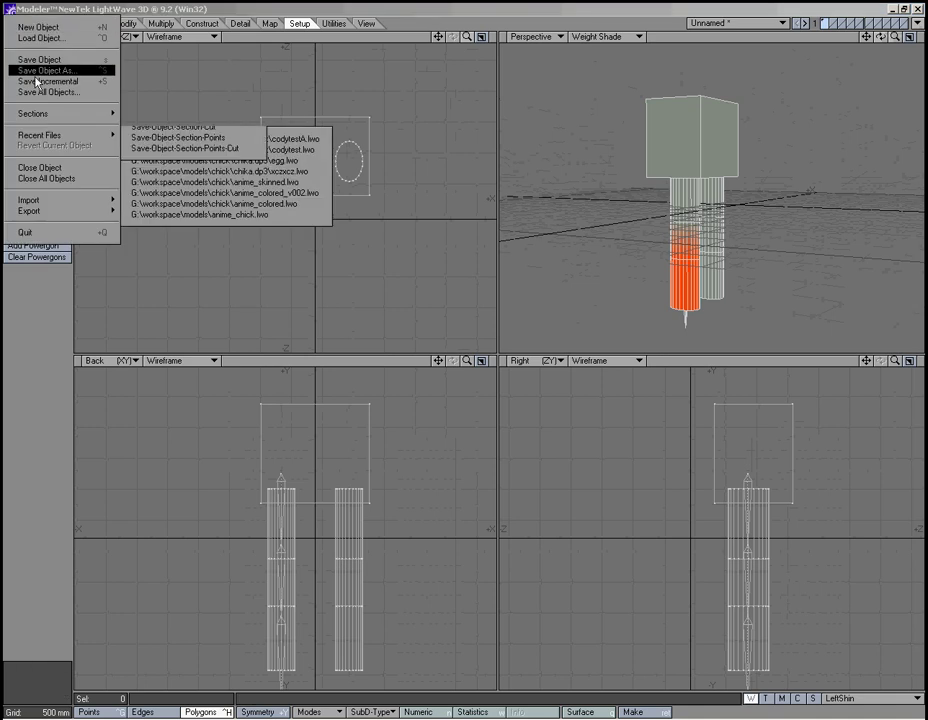
left_click(43, 70)
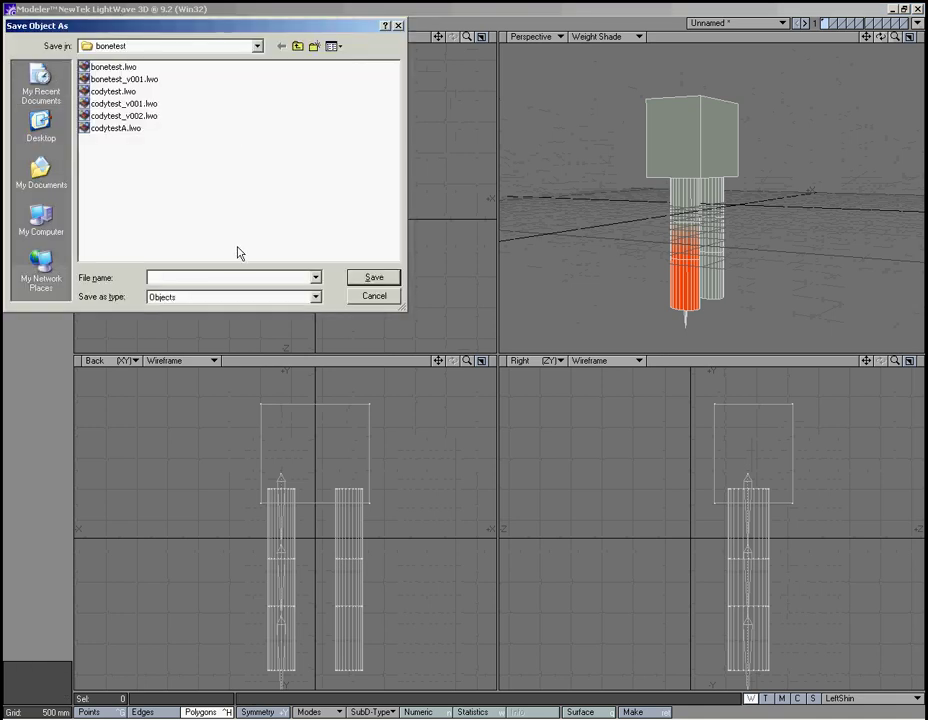
type("codytestB")
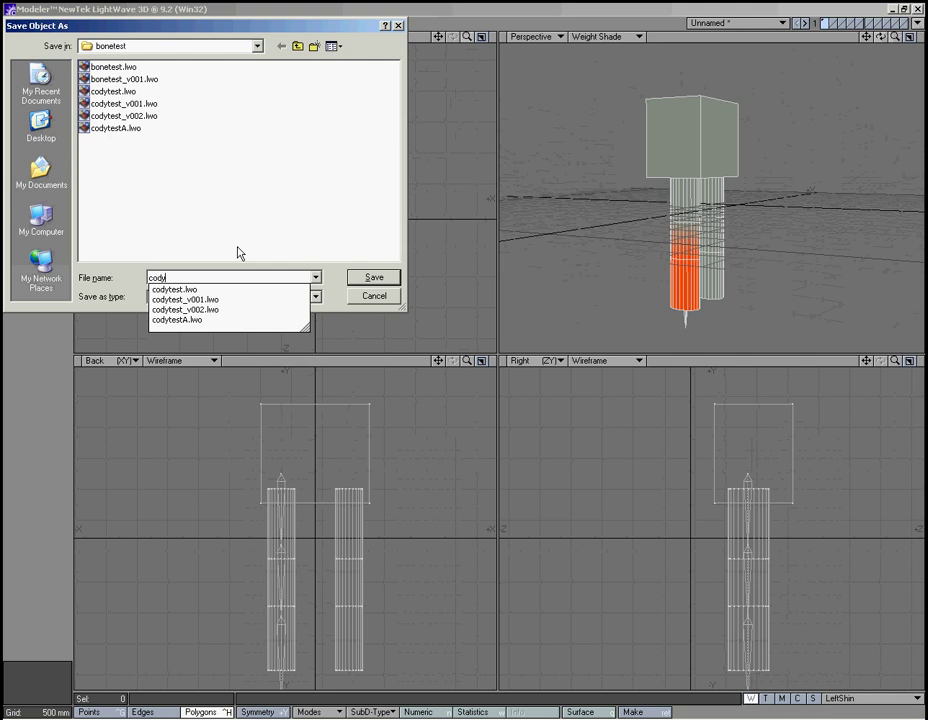
key("Return")
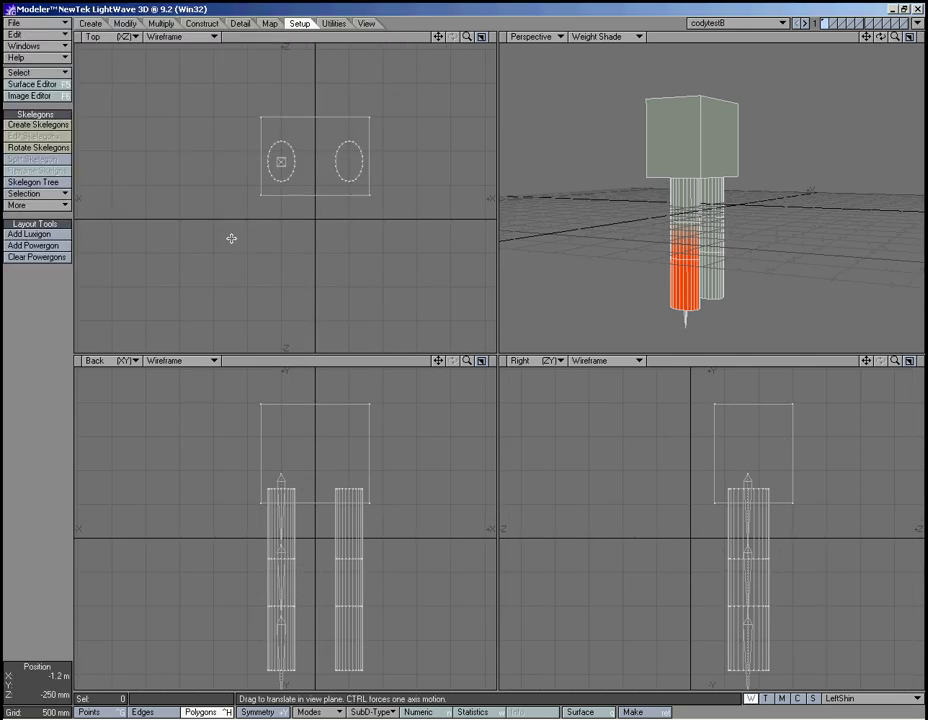
left_click(915, 24)
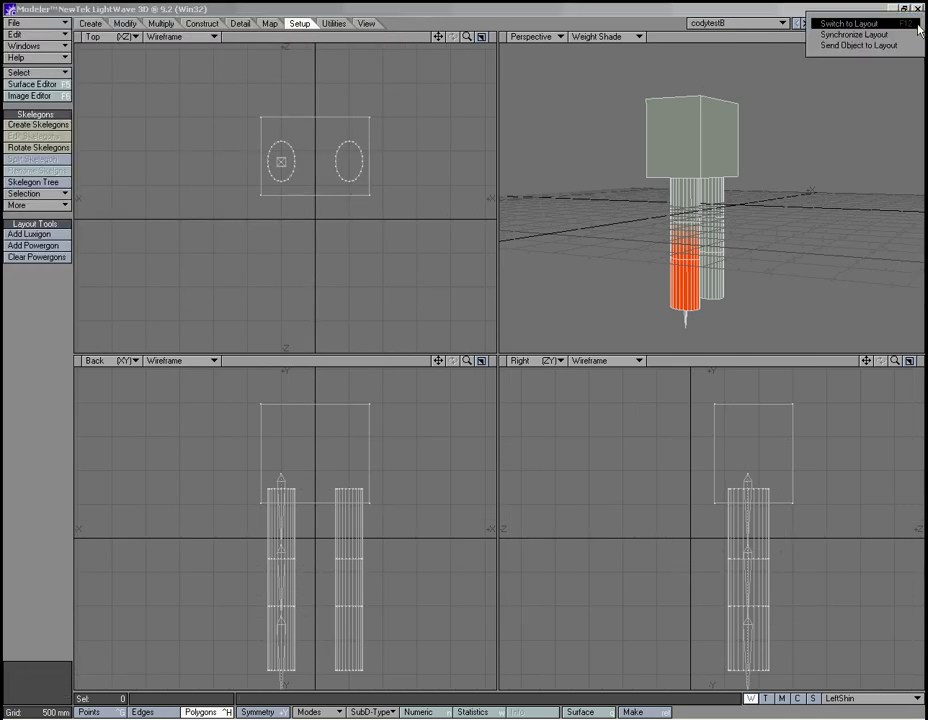
left_click(893, 46)
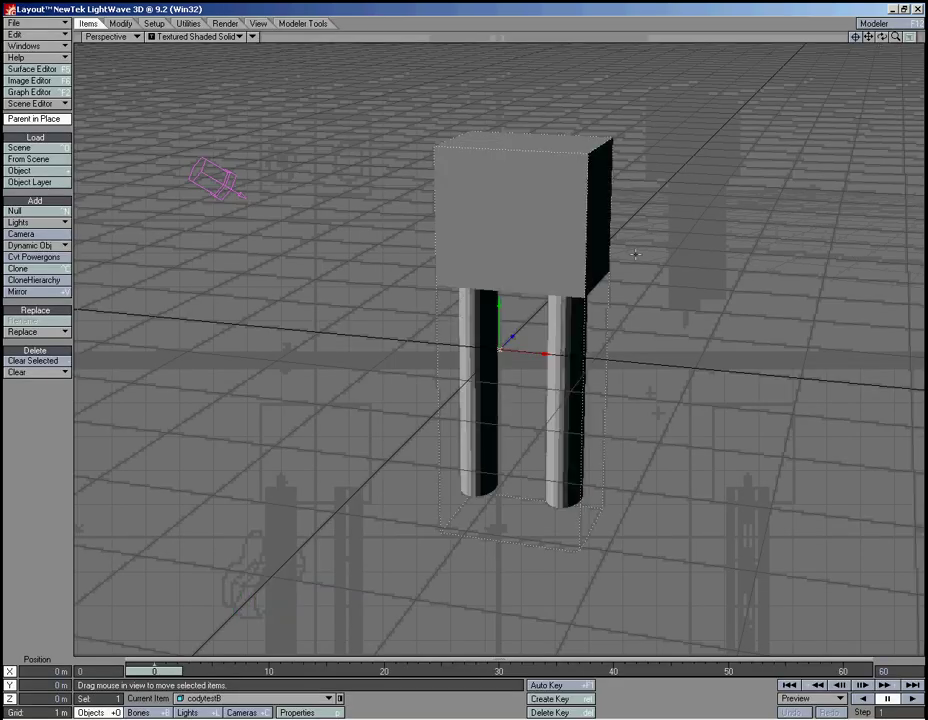
left_click_drag(882, 36, 463, 354)
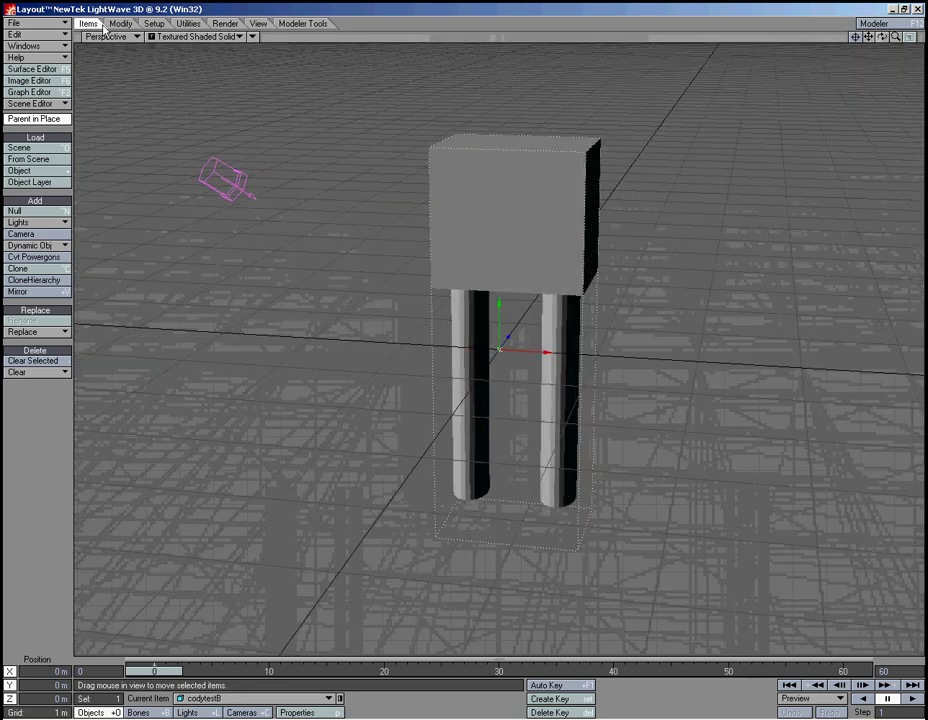
left_click(40, 104)
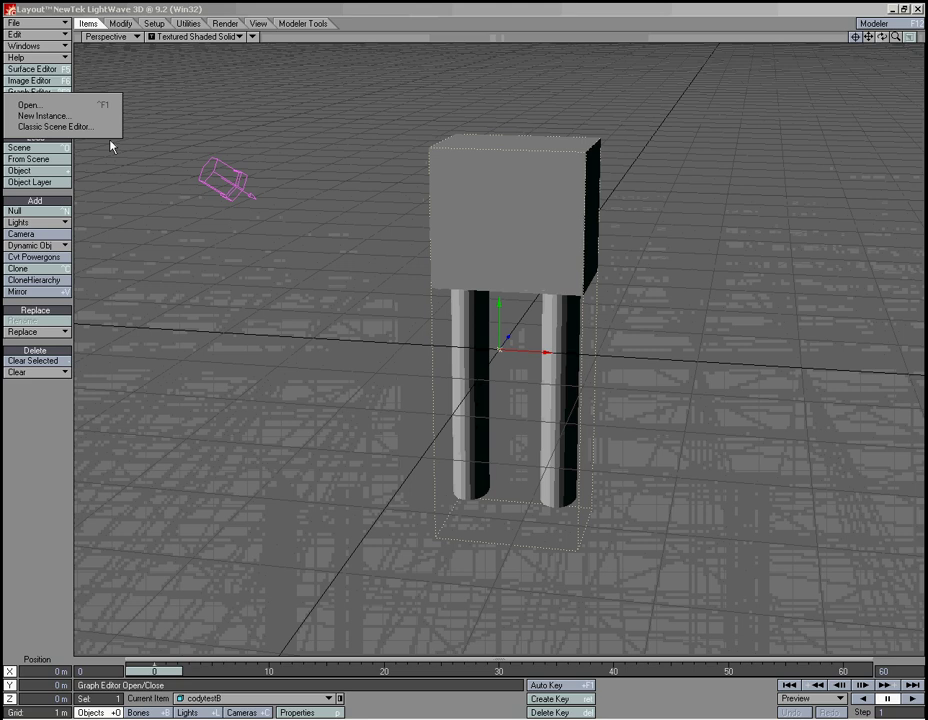
left_click(56, 126)
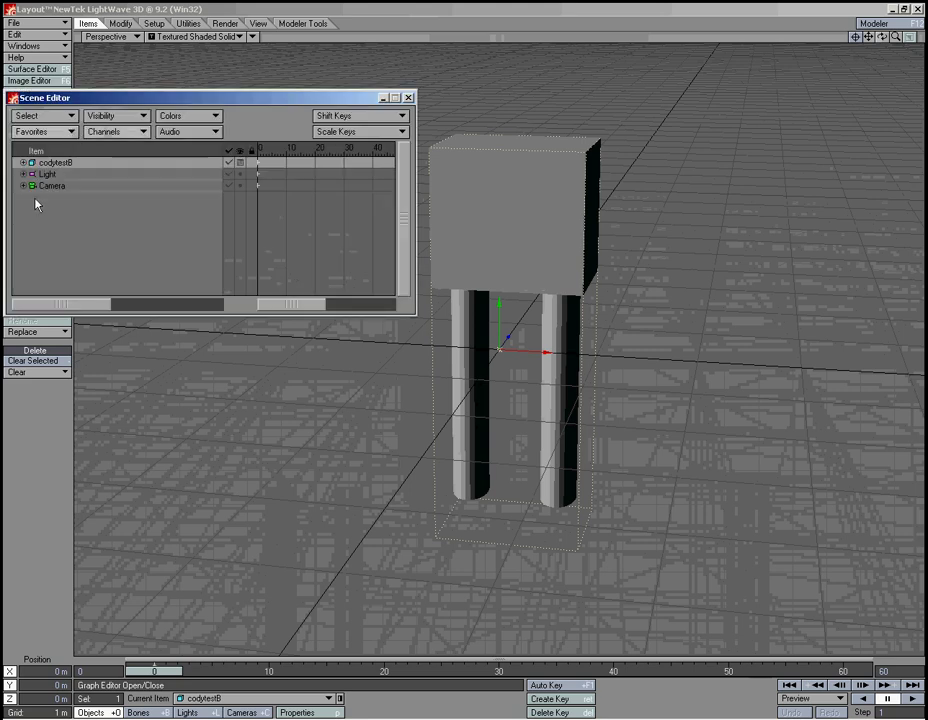
left_click(408, 97)
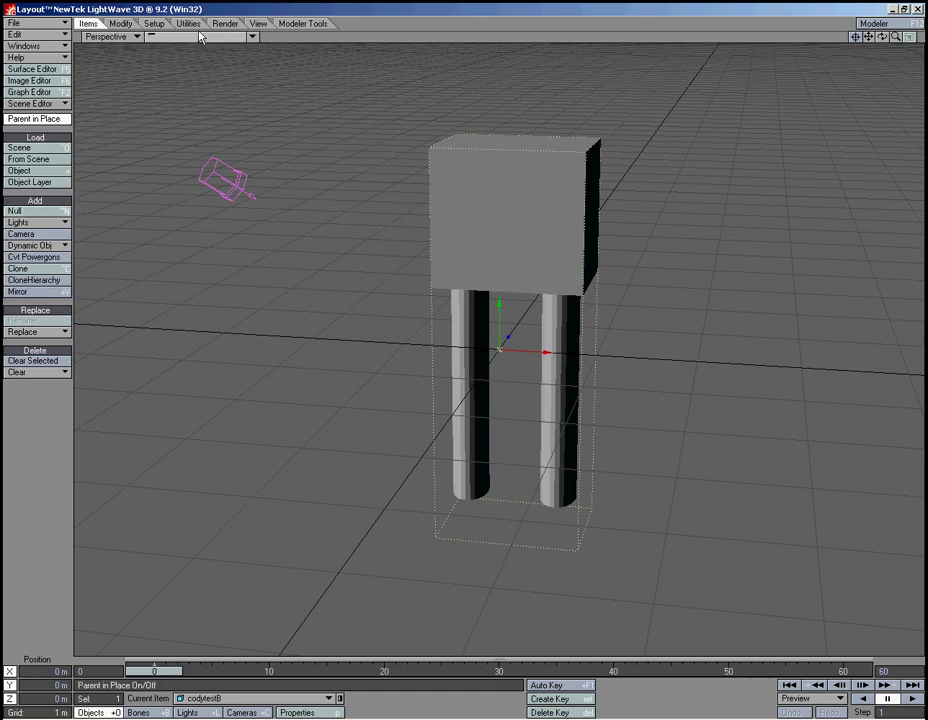
Convert the skelegons of the codytestB object into bones.
left_click(155, 24)
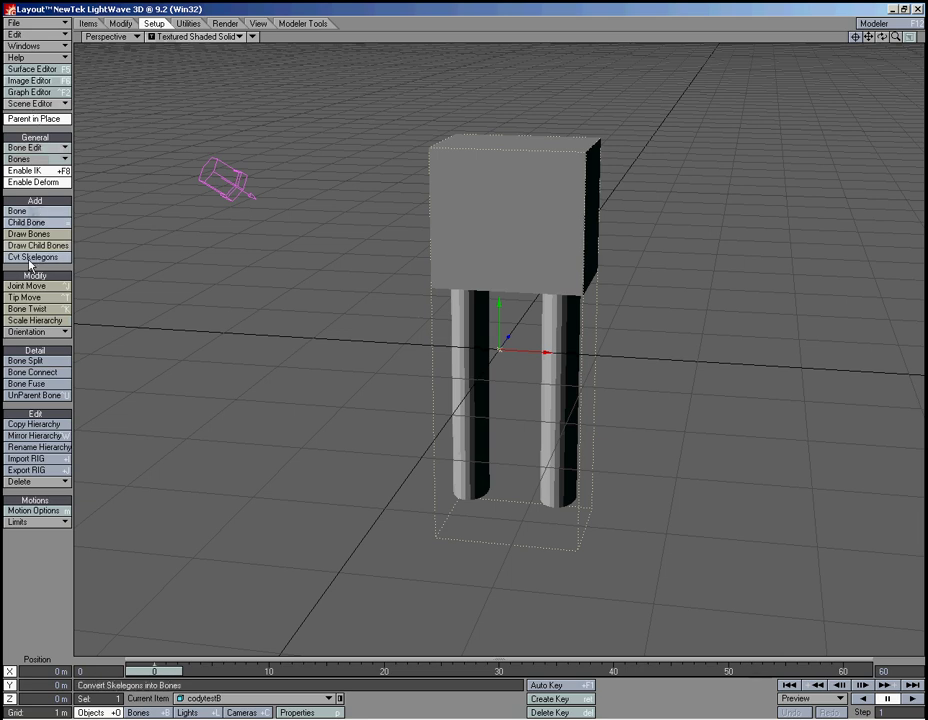
left_click(30, 260)
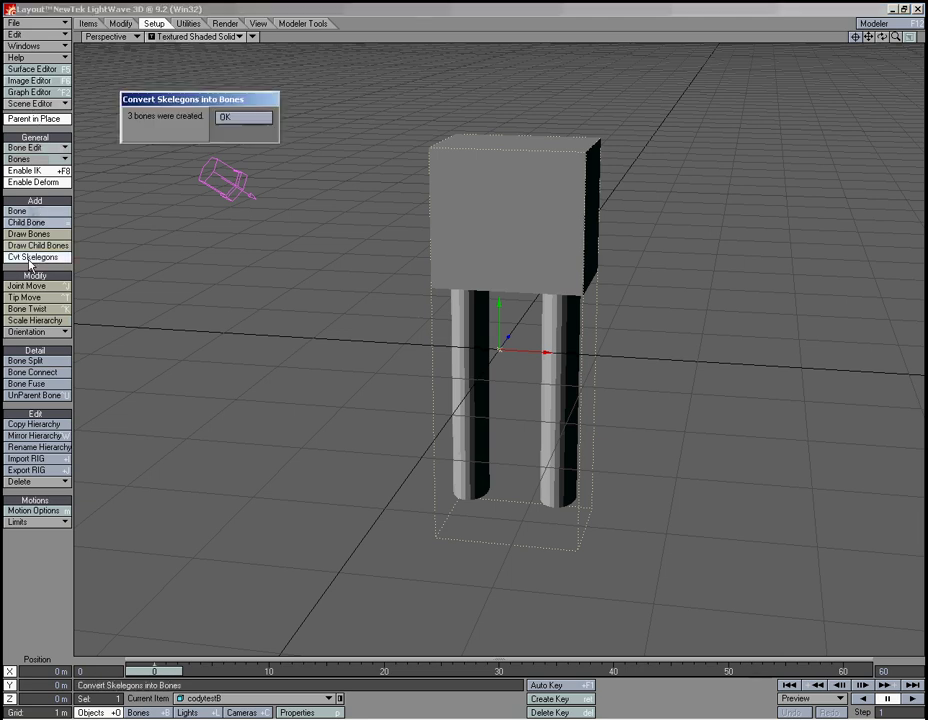
left_click(236, 119)
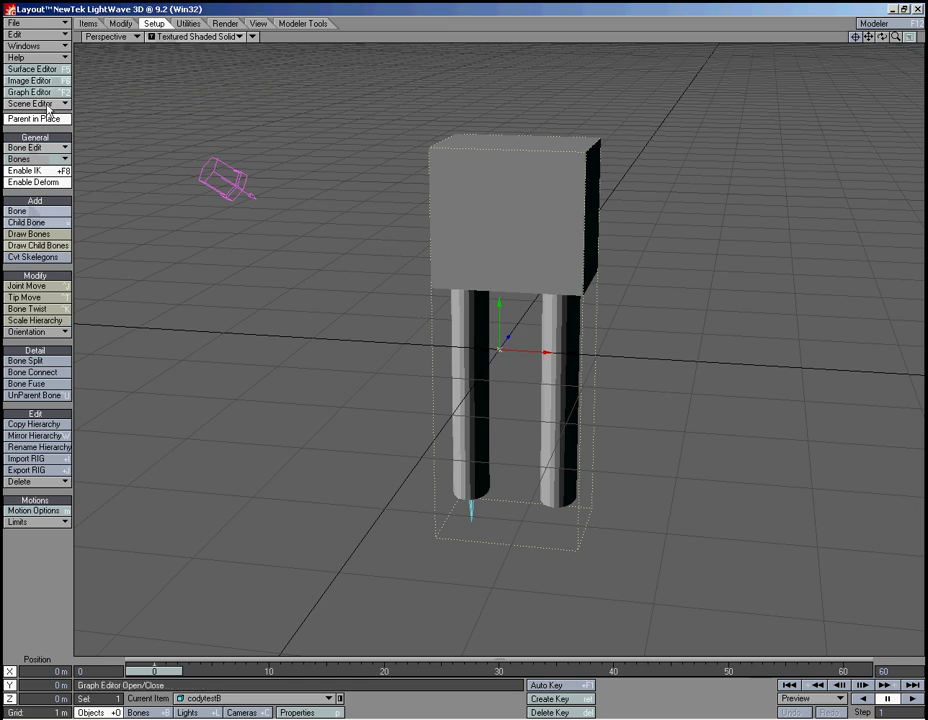
Open the Scene Editor, assign the LeftThigh weight map to Bone01 and enable Use Weight Map Only for it.
left_click(47, 104)
left_click(26, 80)
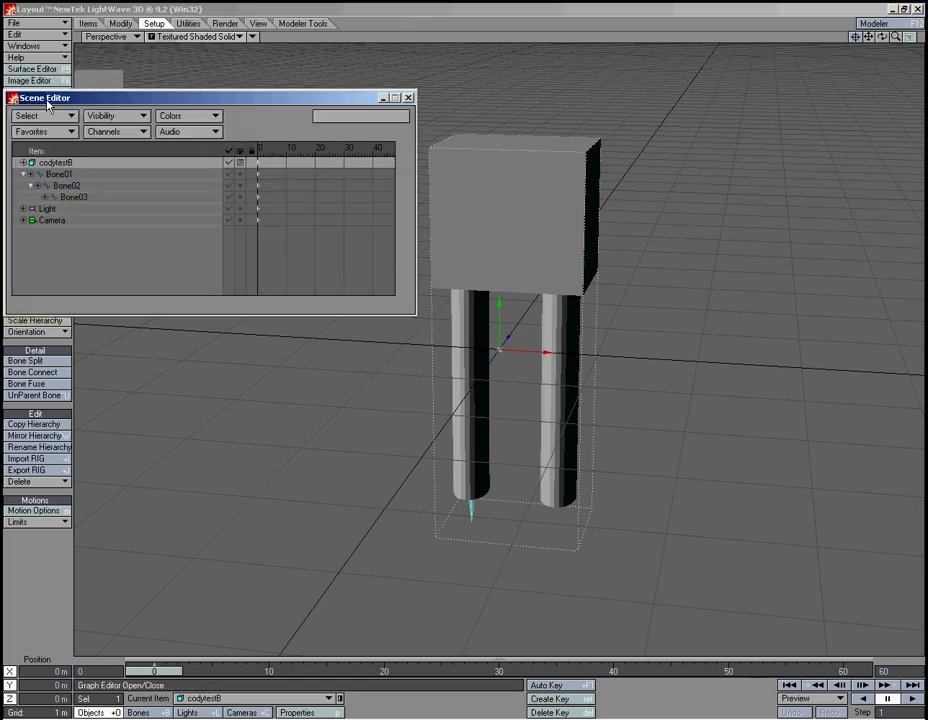
left_click(58, 176)
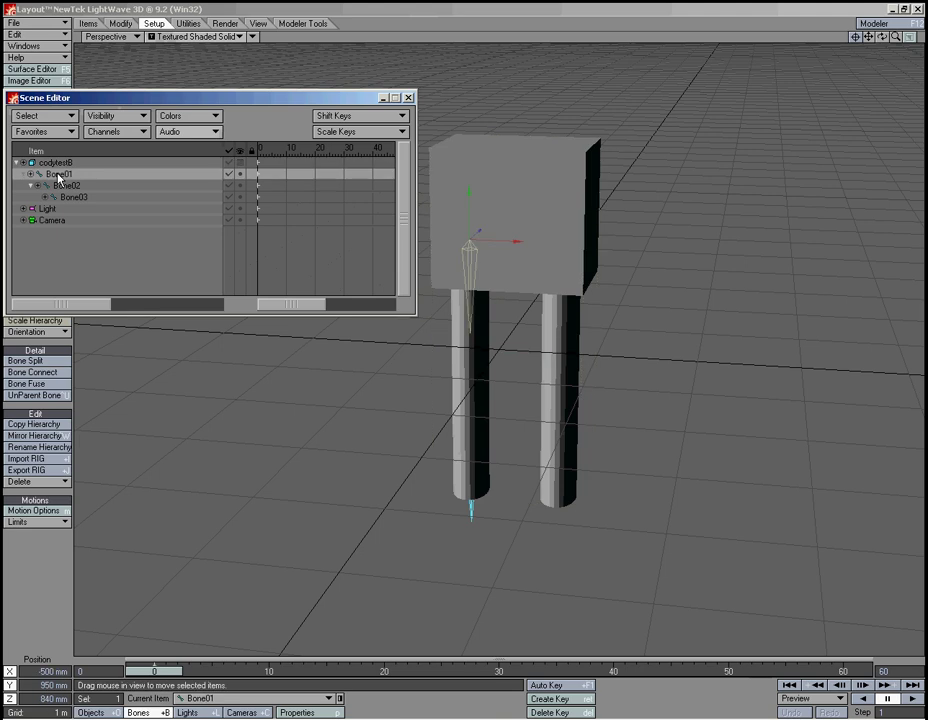
left_click(67, 186)
left_click(79, 199)
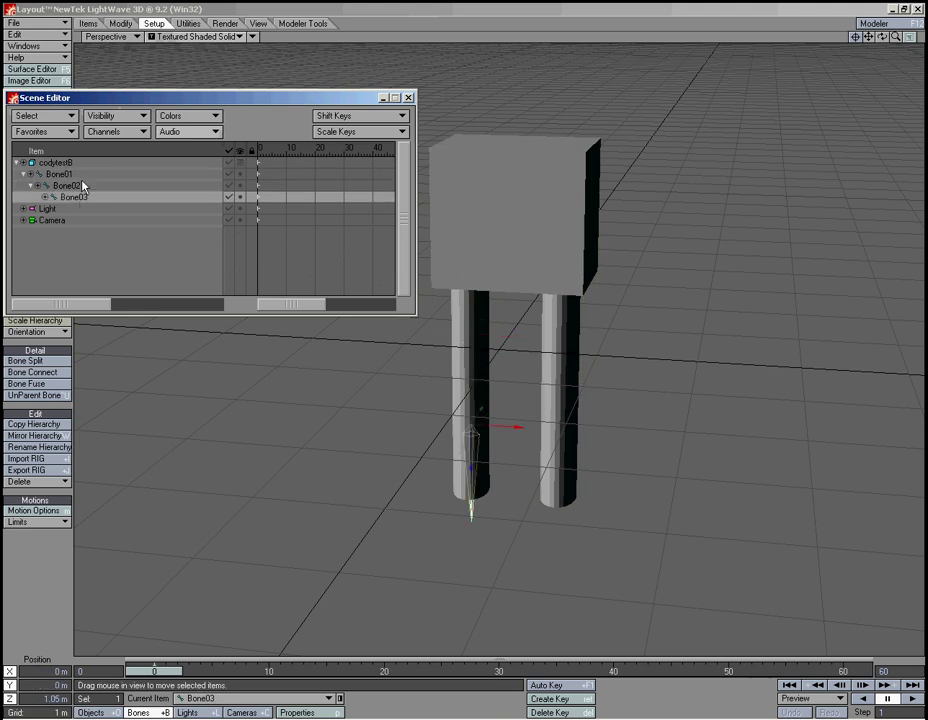
left_click(60, 174)
key("p")
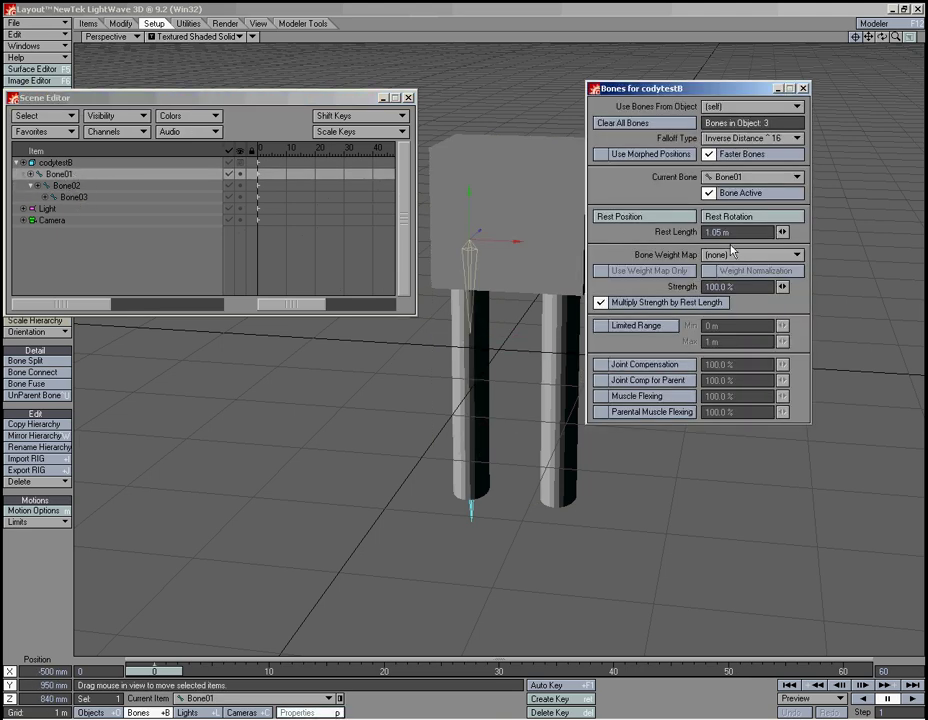
left_click(730, 257)
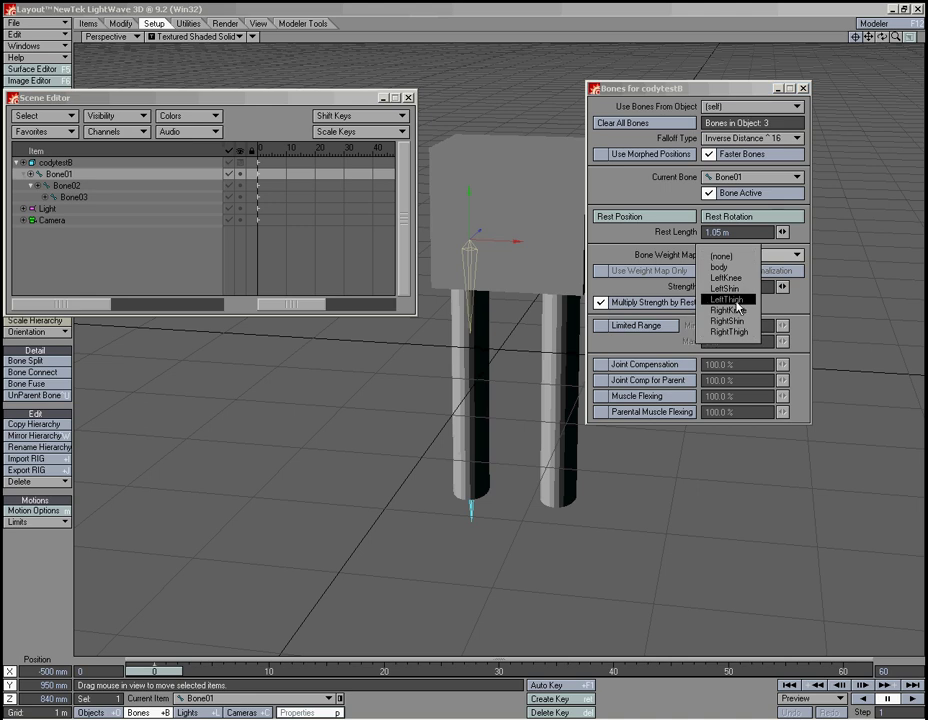
left_click(736, 302)
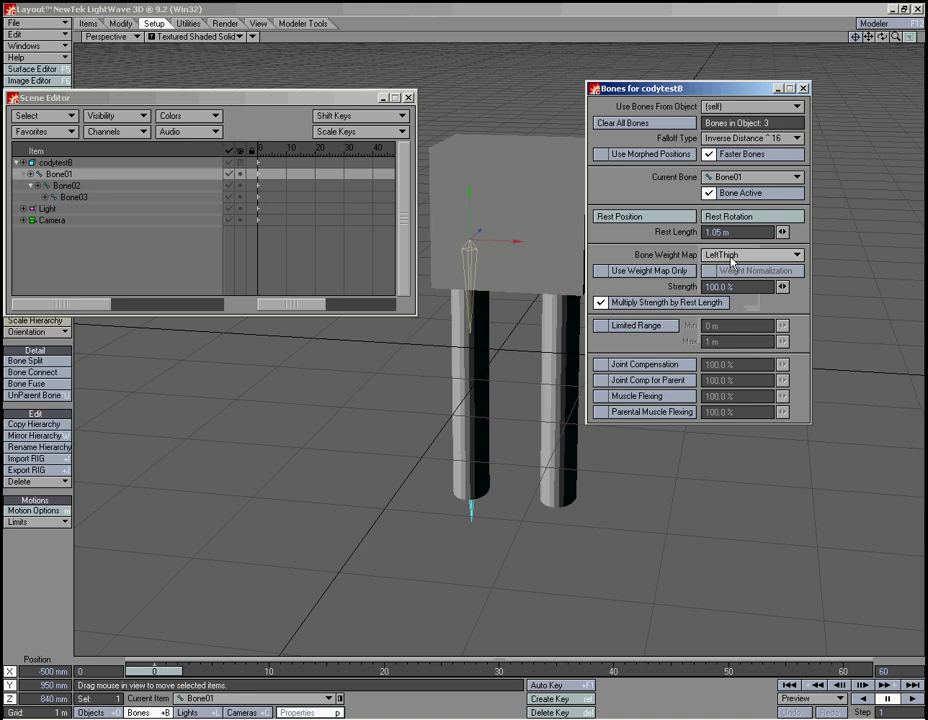
left_click(600, 271)
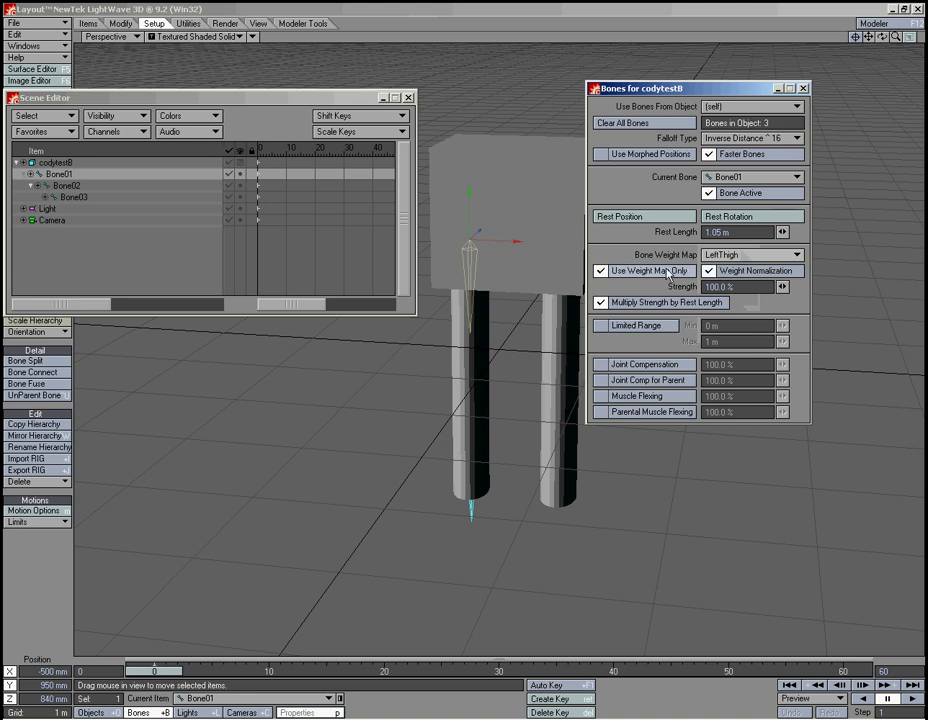
Assign the LeftKnee weight map to Bone02 and enable Use Weight Map Only.
left_click(68, 186)
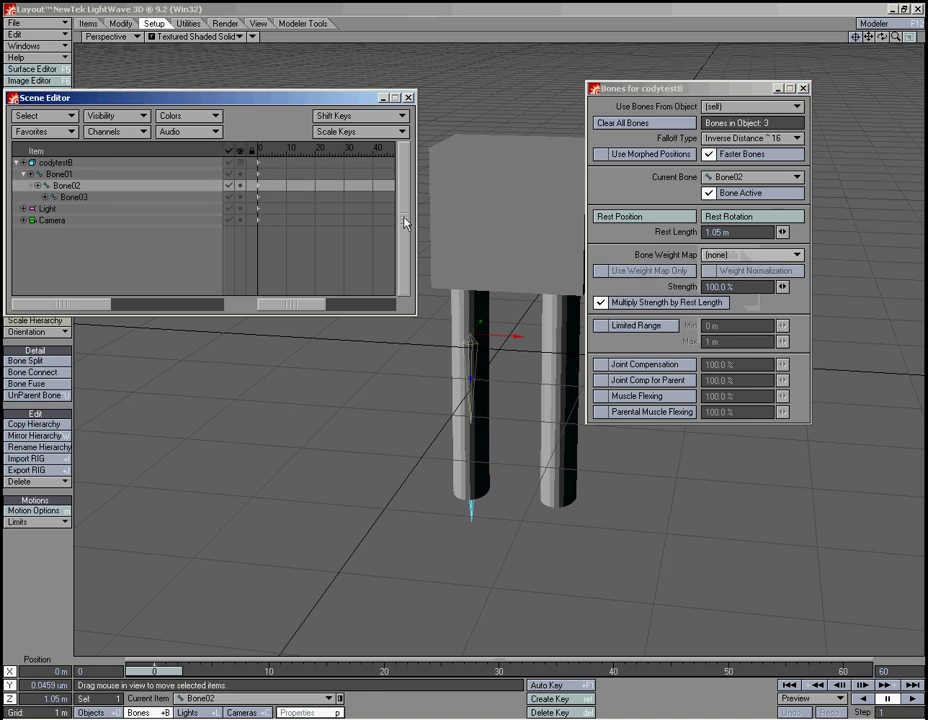
left_click(718, 255)
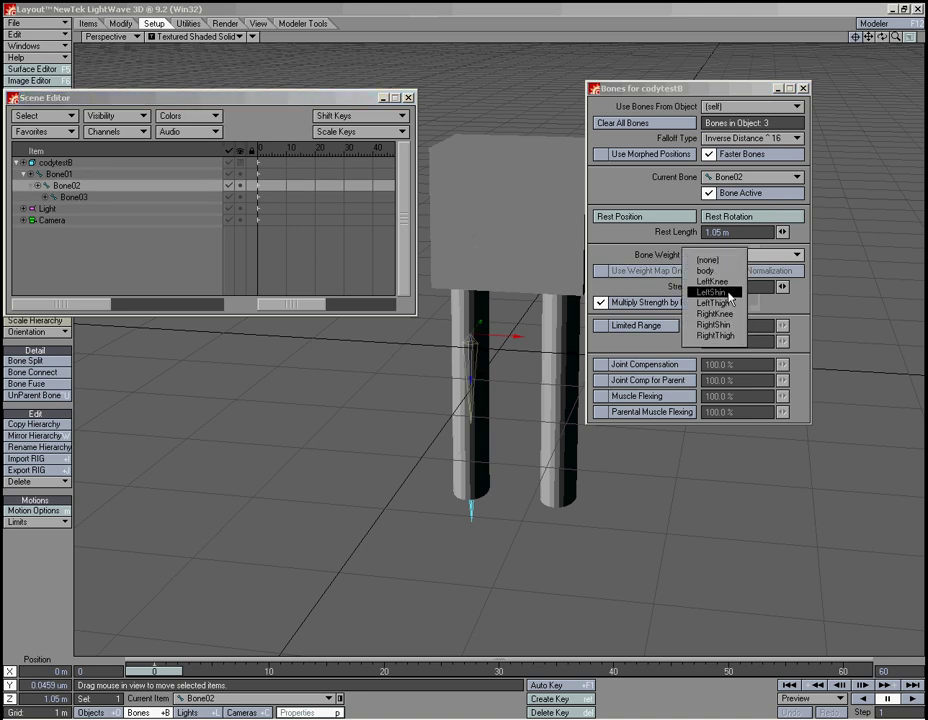
left_click(730, 283)
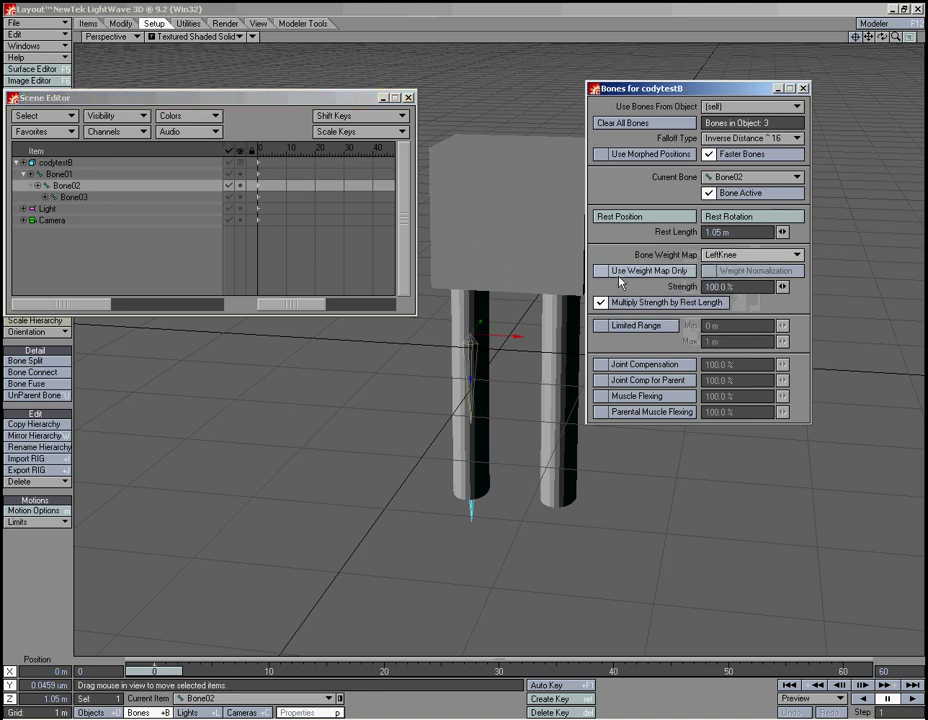
left_click(640, 271)
Assign the LeftShin weight map to Bone03 with Use Weight Map Only enabled, and close the bone properties and Scene Editor.
left_click(84, 200)
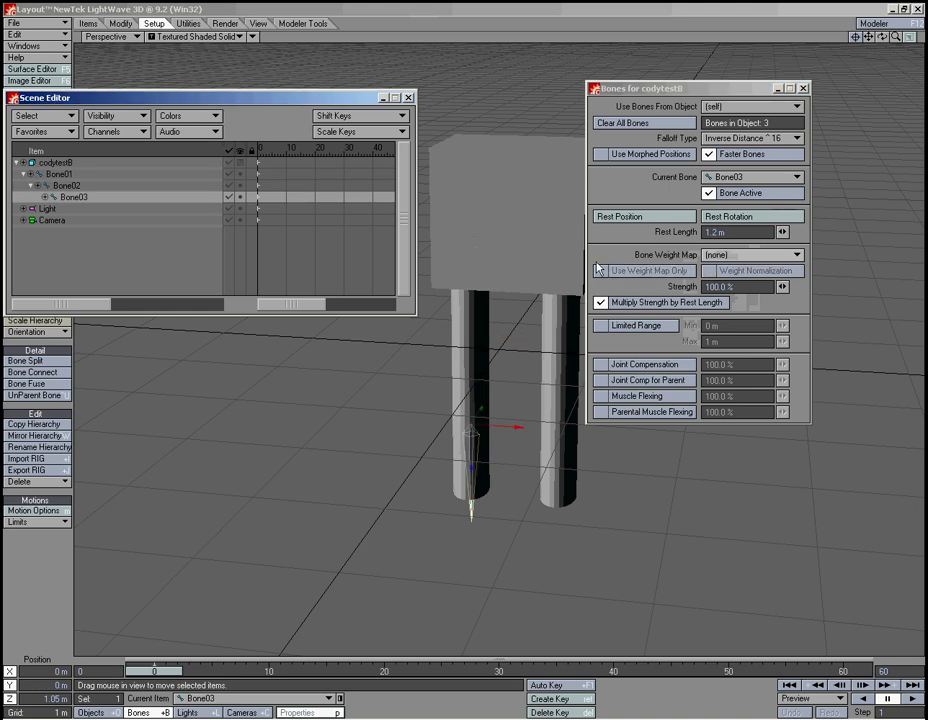
left_click(745, 255)
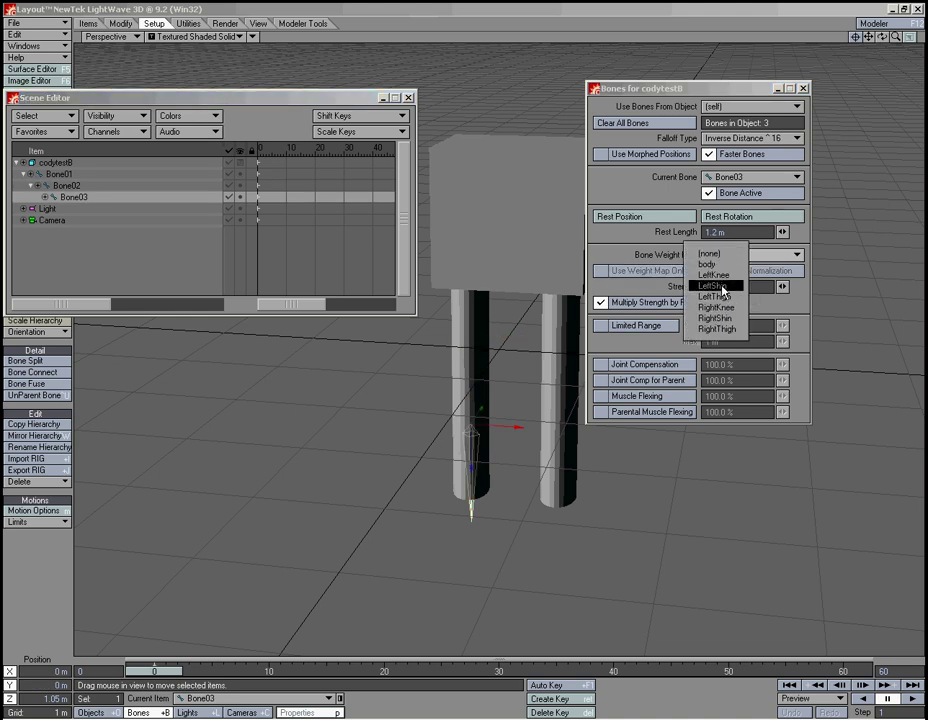
left_click(719, 287)
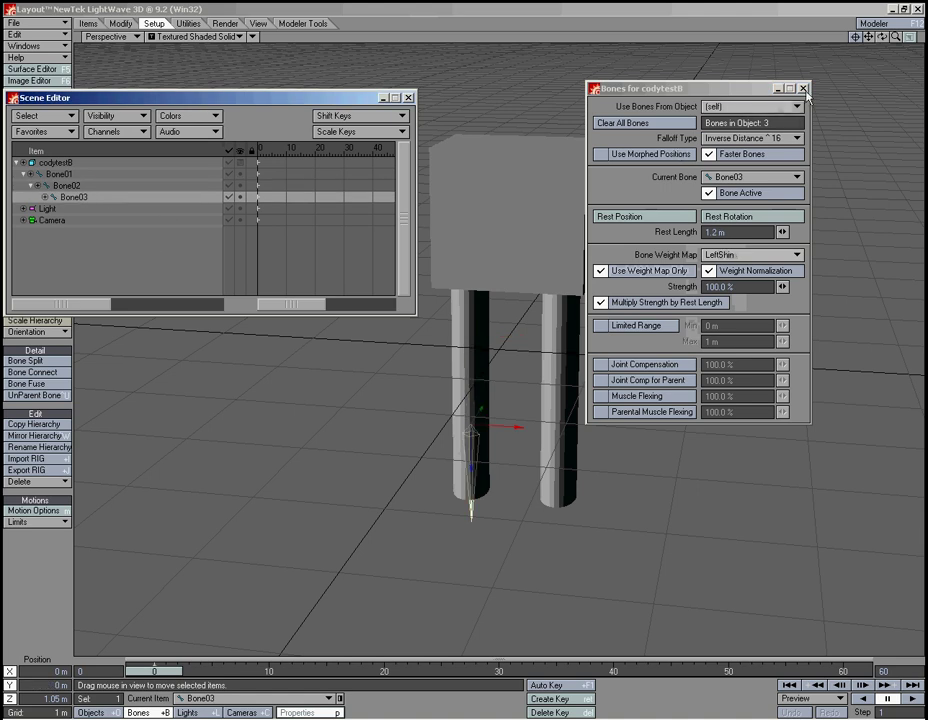
key("p")
left_click(408, 97)
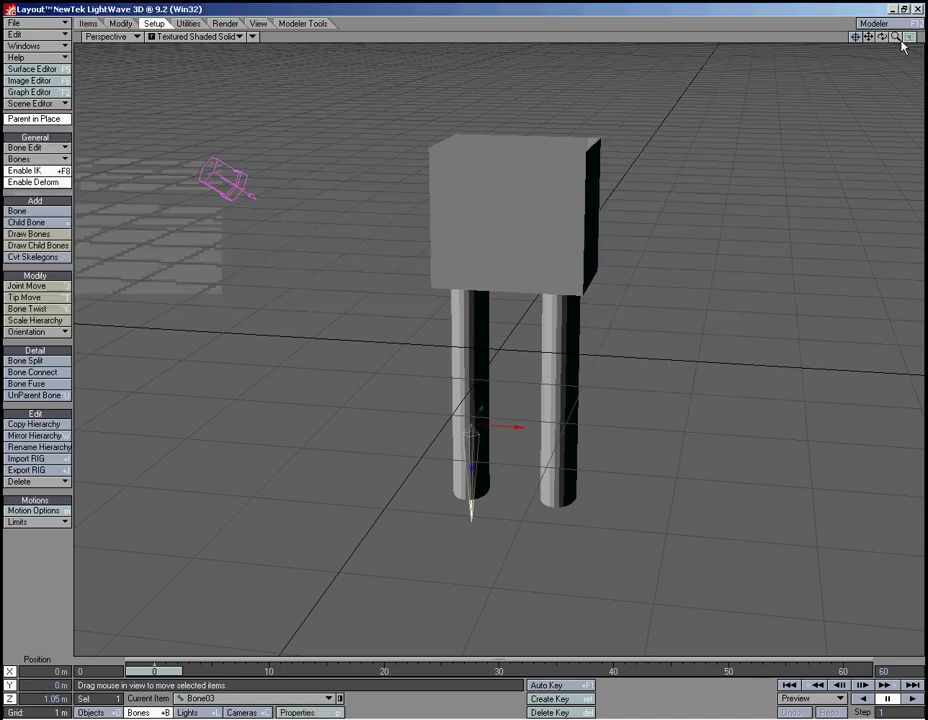
Select the thigh bone, Bone01, with the Rotate tool and record its pivot rotation.
mouse_move(891, 38)
left_mouse_down()
mouse_move(860, 40)
mouse_move(925, 37)
mouse_move(904, 37)
left_mouse_up()
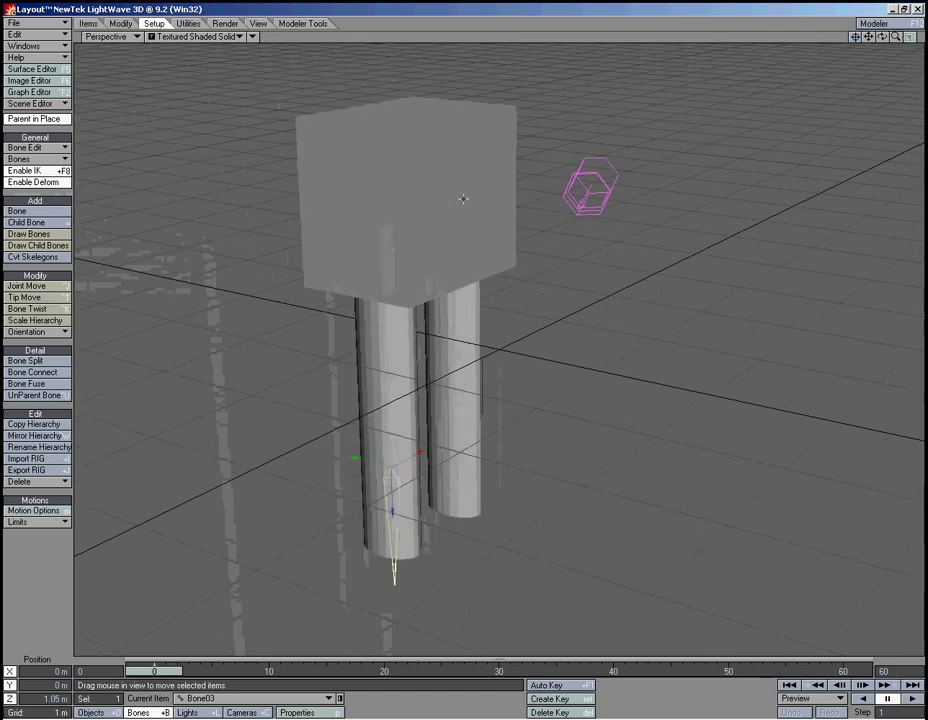
left_click(386, 284)
left_click(380, 294)
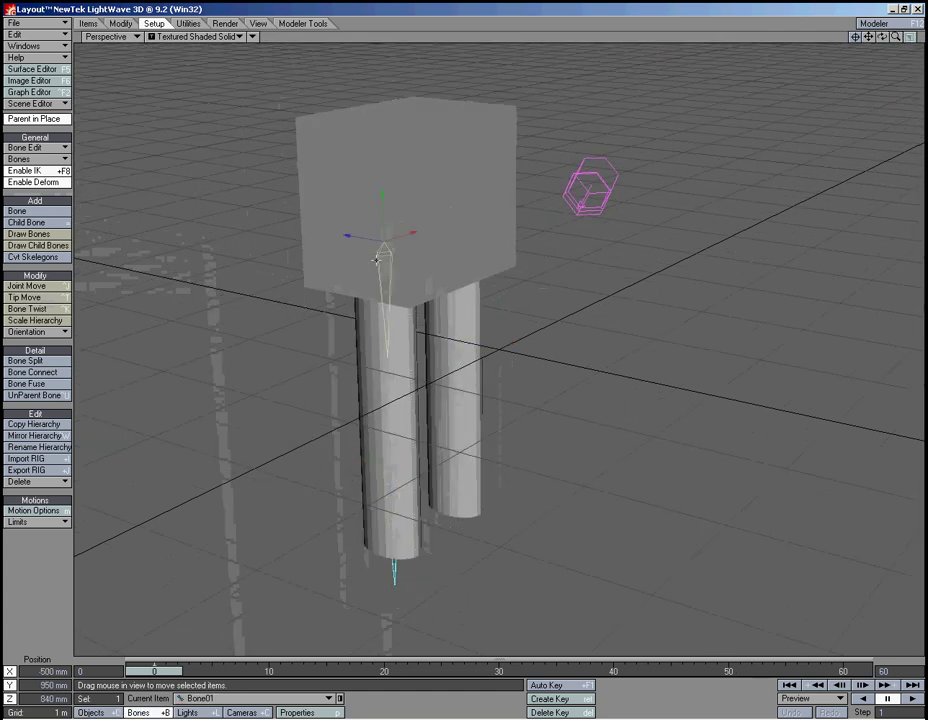
key("y")
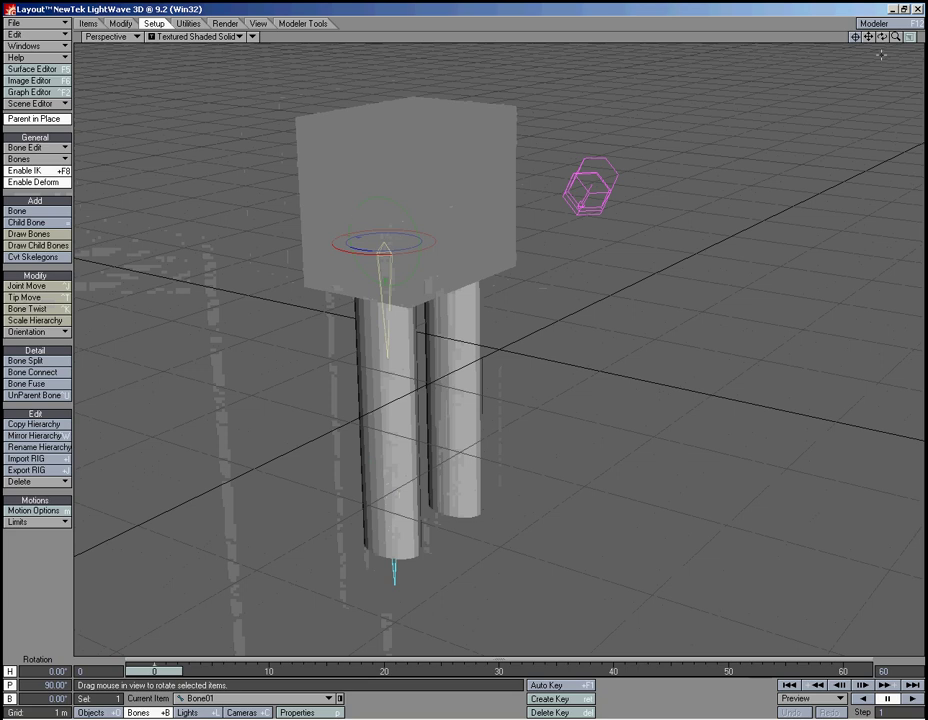
left_click_drag(882, 37, 906, 37)
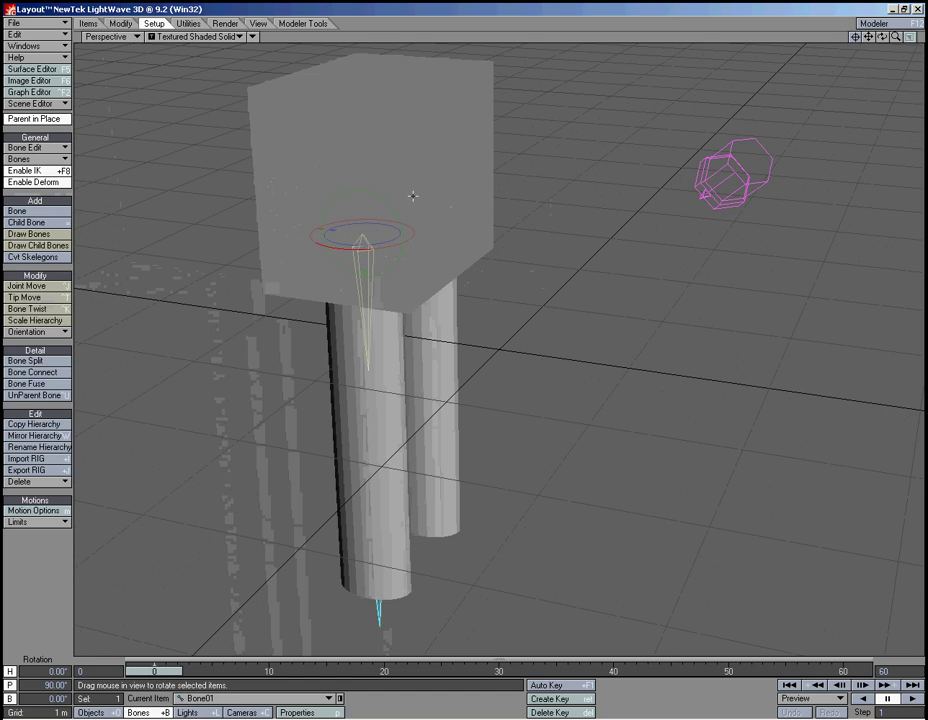
key("shift+p")
left_click(276, 116)
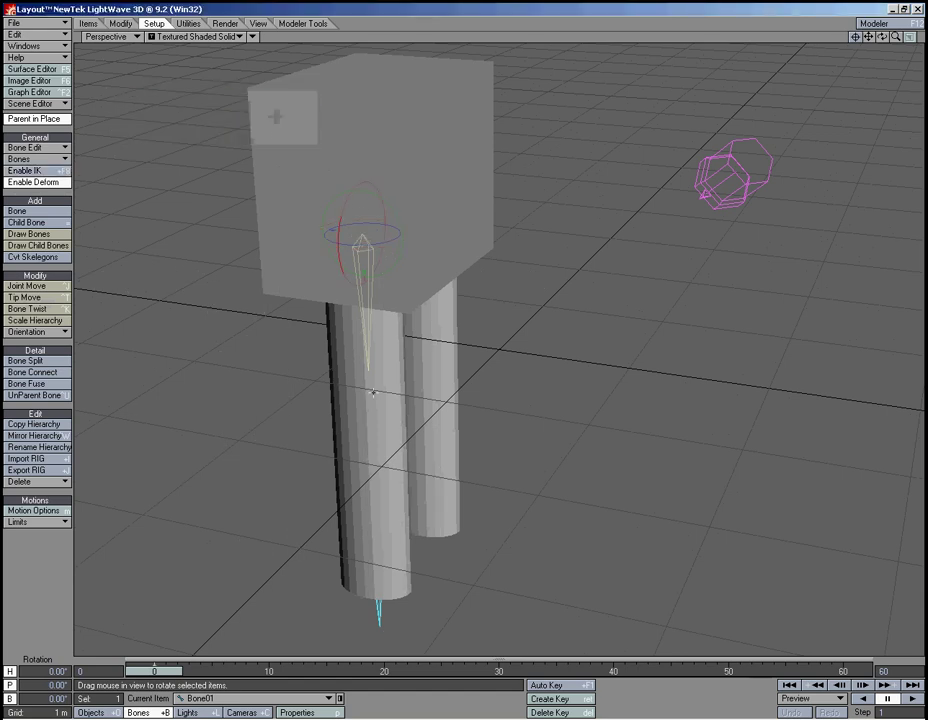
Select Bone02 and Bone03 in turn with the Rotate tool to check their rotation values.
key("shift+o")
key("shift+b")
key("y")
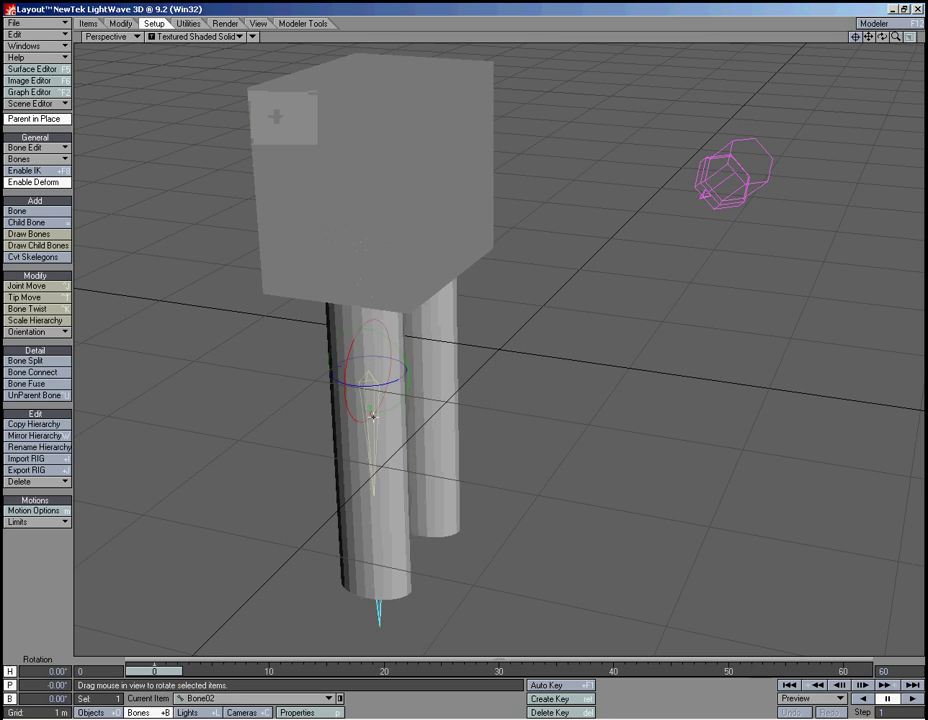
key("shift+o")
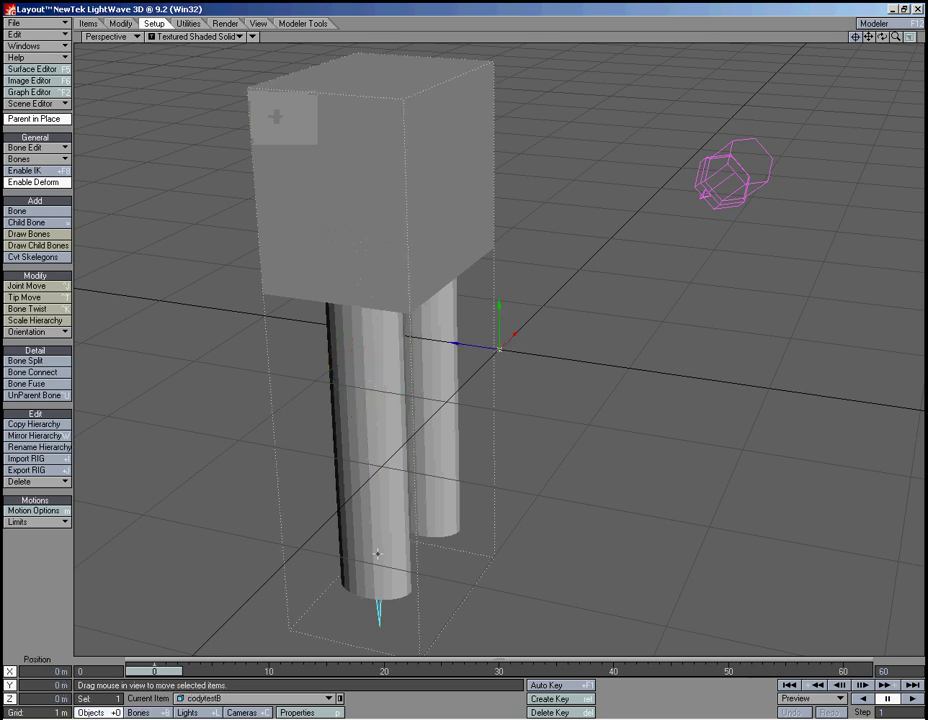
key("shift+b")
key("y")
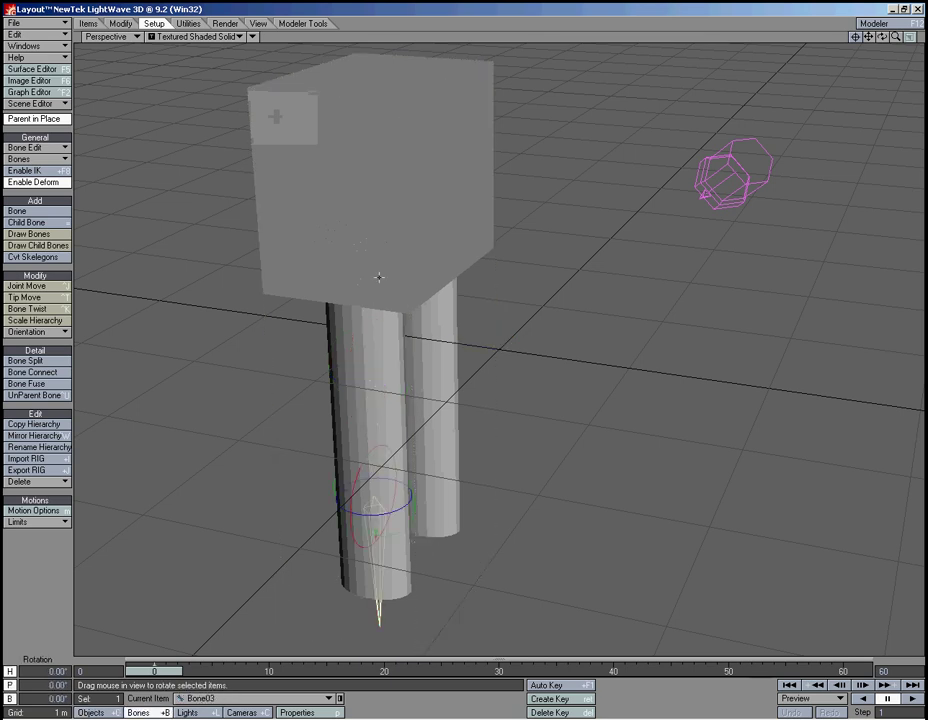
Test the rig by rotating Bone01 to swing the leg and bending Bone03 to a pitch of -55.40°.
left_click(360, 300)
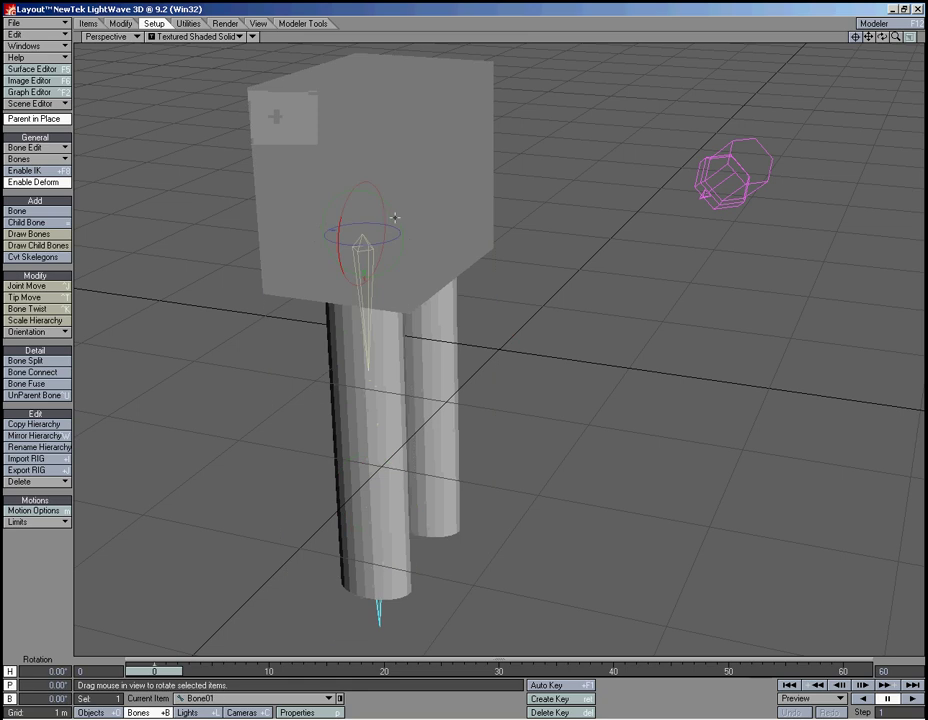
left_click_drag(395, 217, 637, 376)
left_click(469, 384)
left_click(483, 385)
key("Return")
key("Return")
left_click(438, 551)
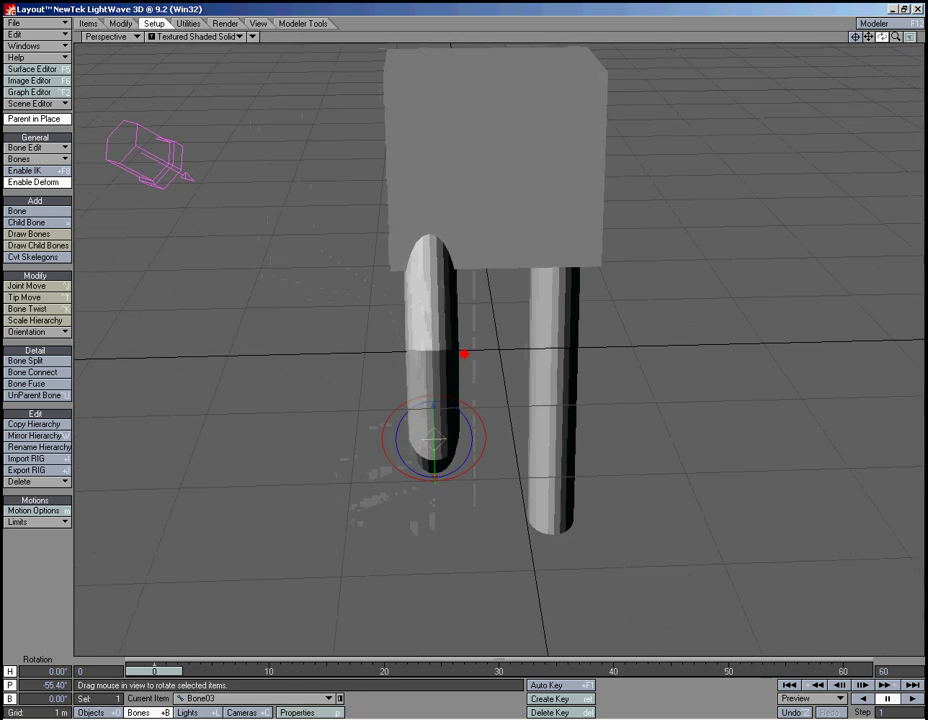